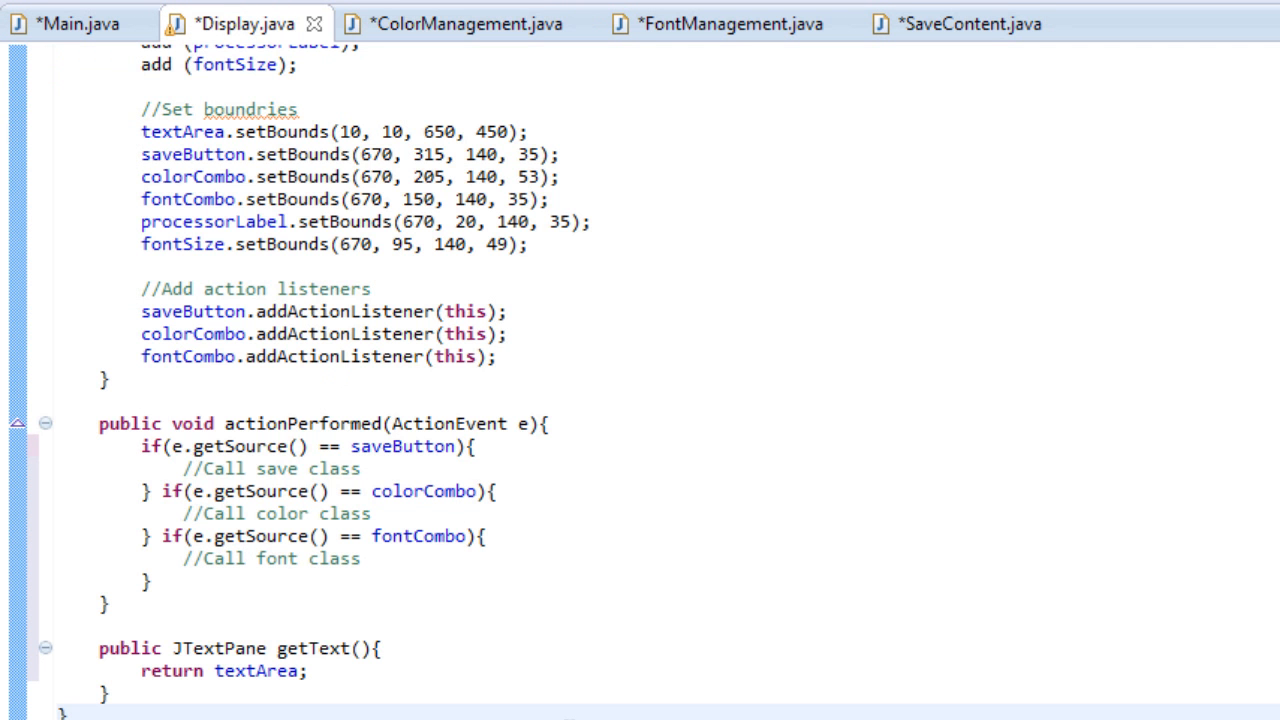
# Focus the Display.java editor to scroll through its code.
pyautogui.click(65, 711)
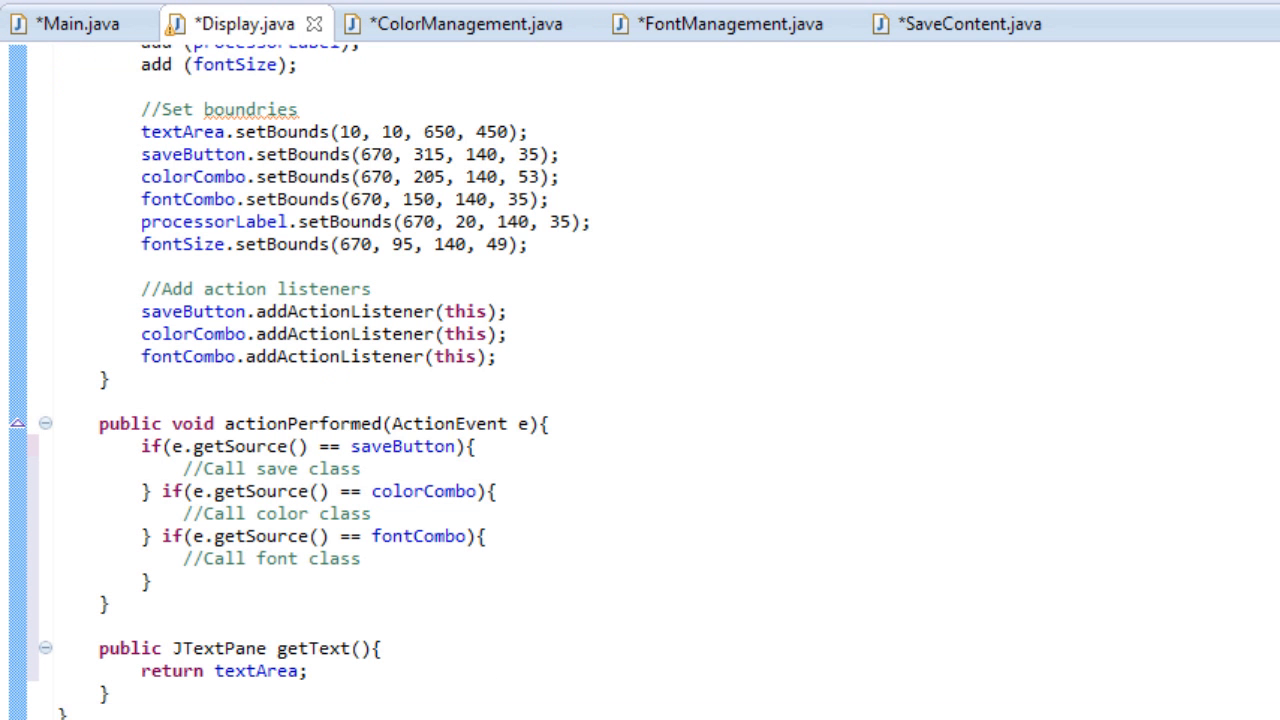
pyautogui.scroll(2, 400, 400)
pyautogui.scroll(1, 400, 400)
pyautogui.scroll(1, 400, 400)
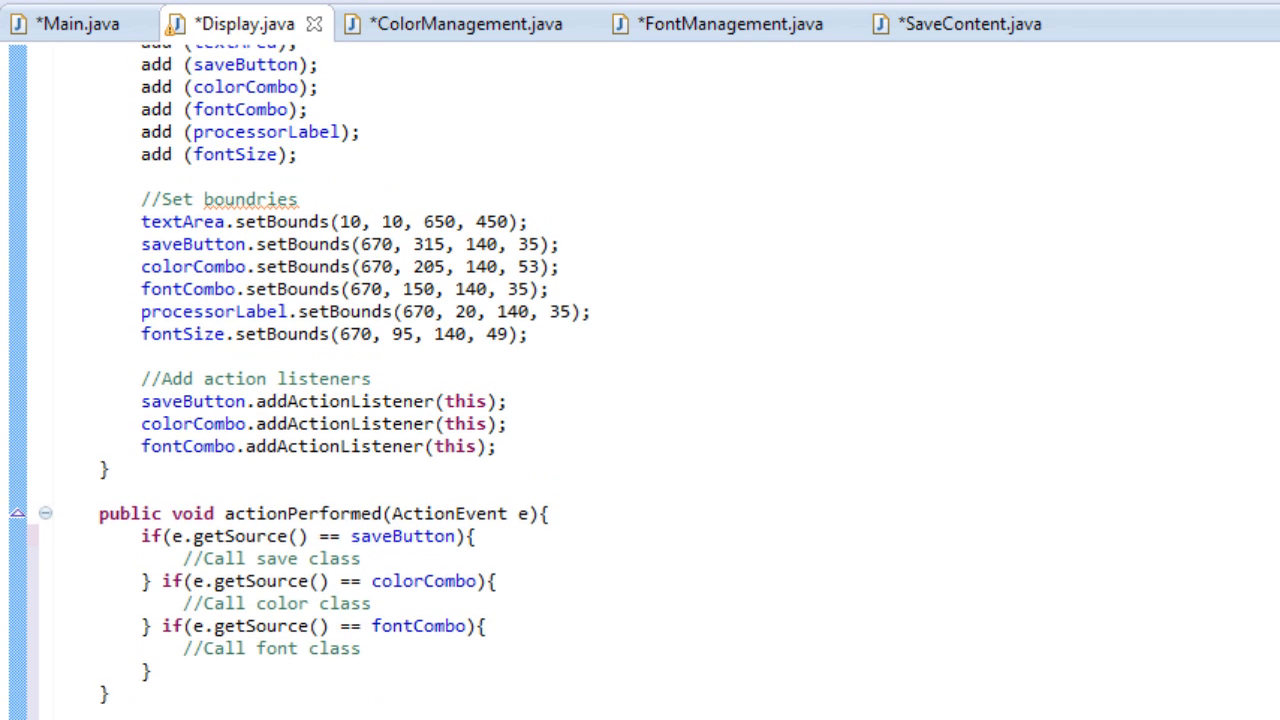
pyautogui.scroll(1, 400, 400)
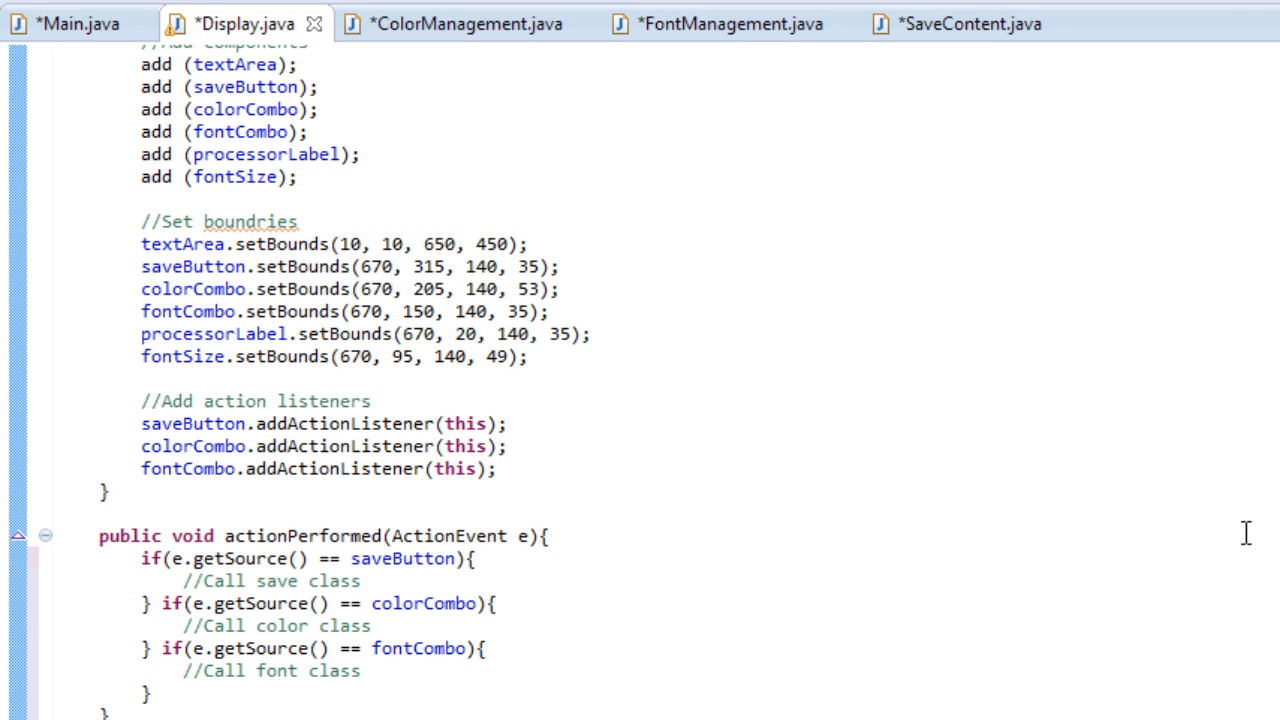
pyautogui.moveTo(466, 23)
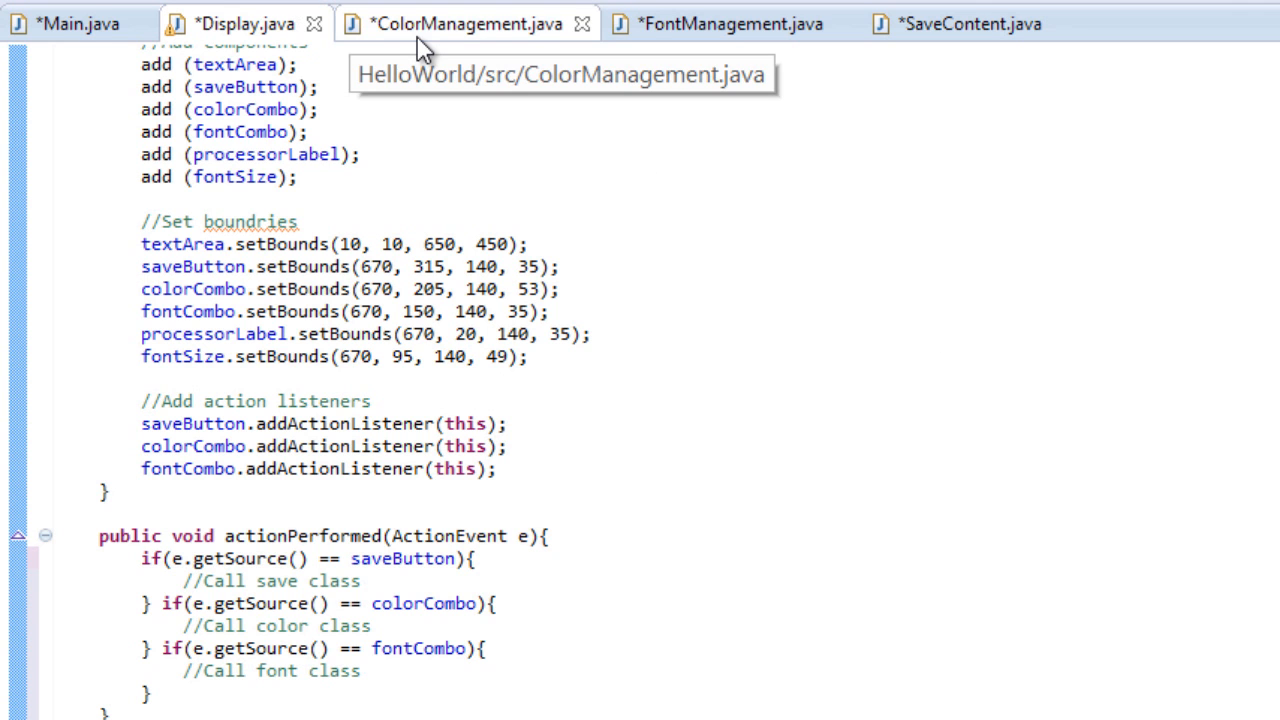
# Switch to ColorManagement.java and start a Color field inside the class body.
pyautogui.click(488, 36)
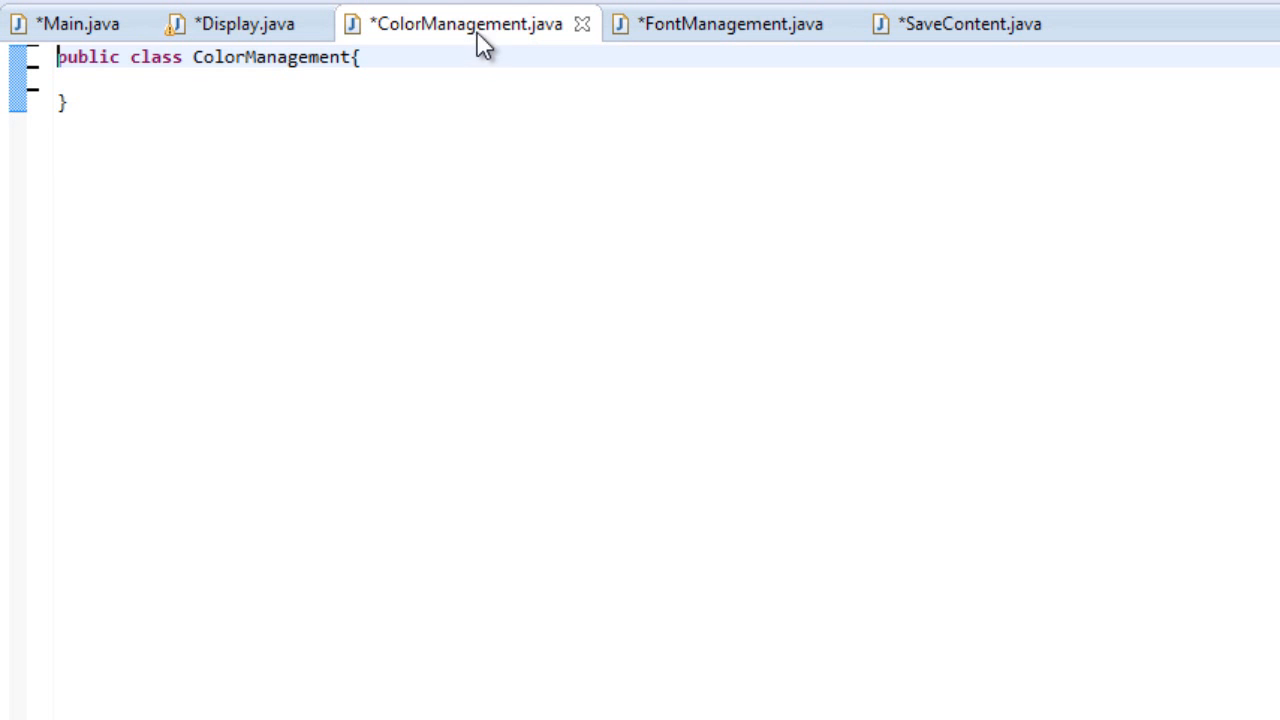
pyautogui.click(341, 80)
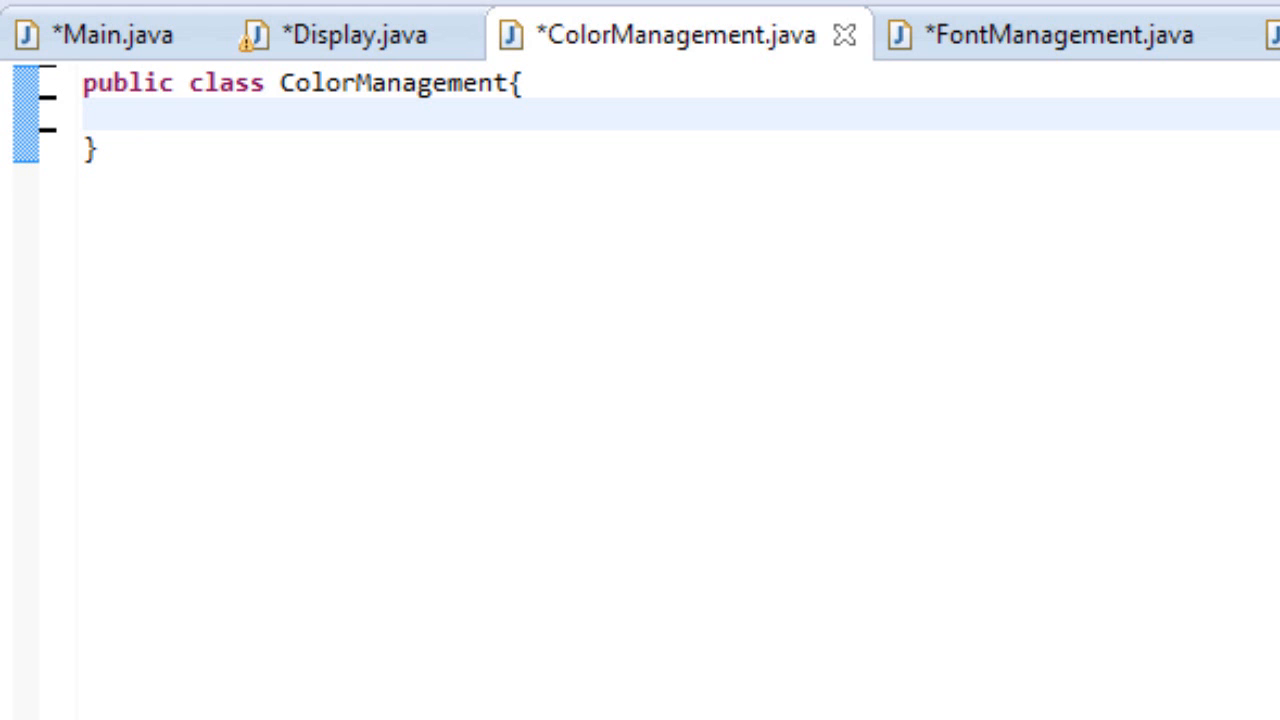
pyautogui.write('Color')
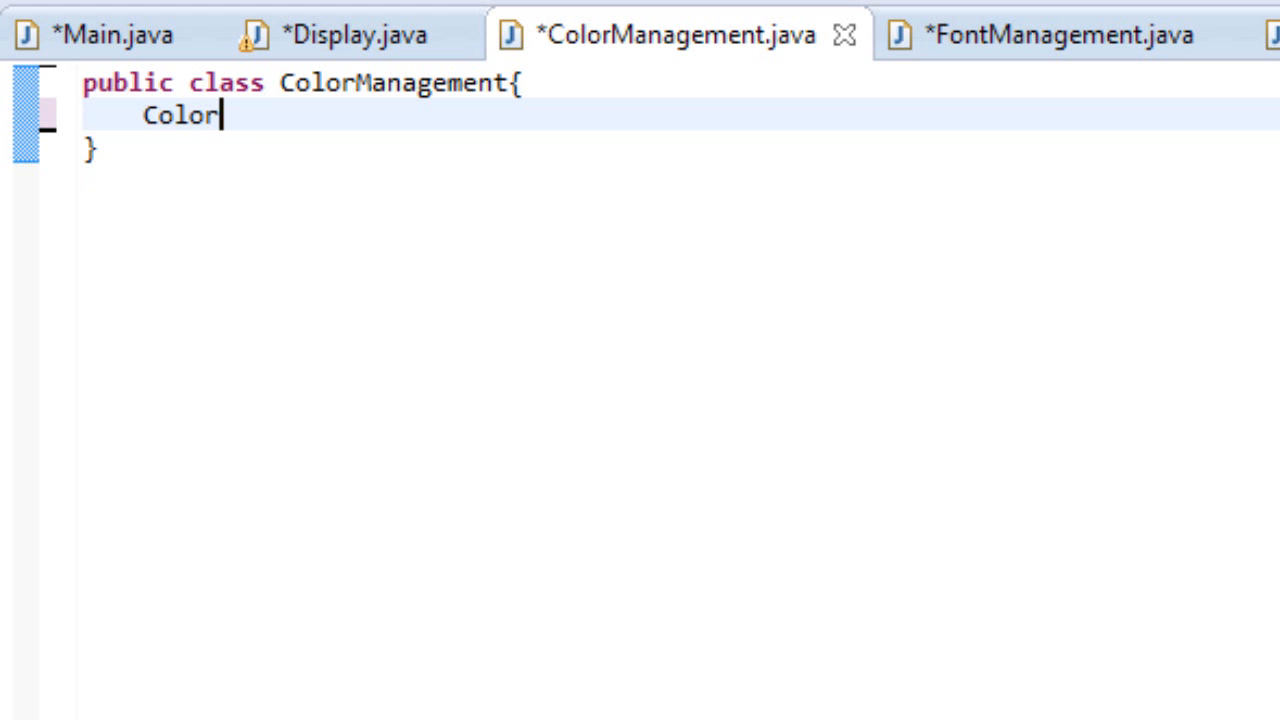
pyautogui.write(' color;')
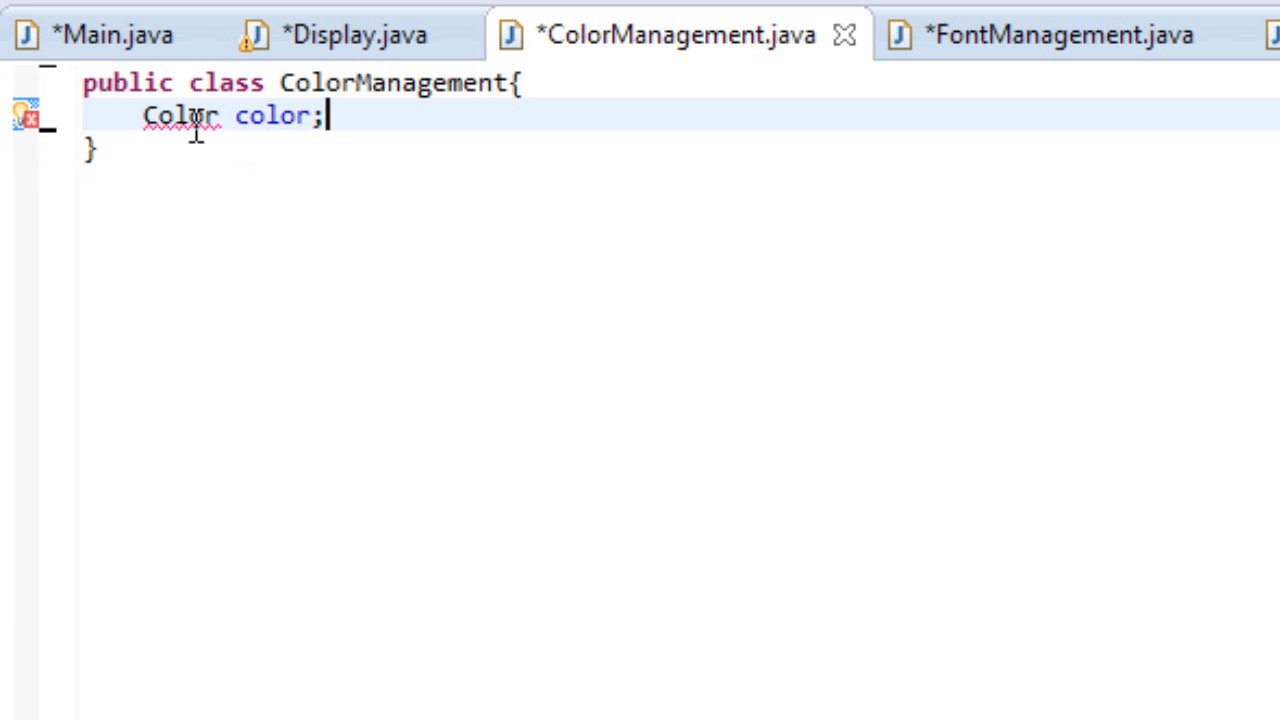
pyautogui.moveTo(180, 116)
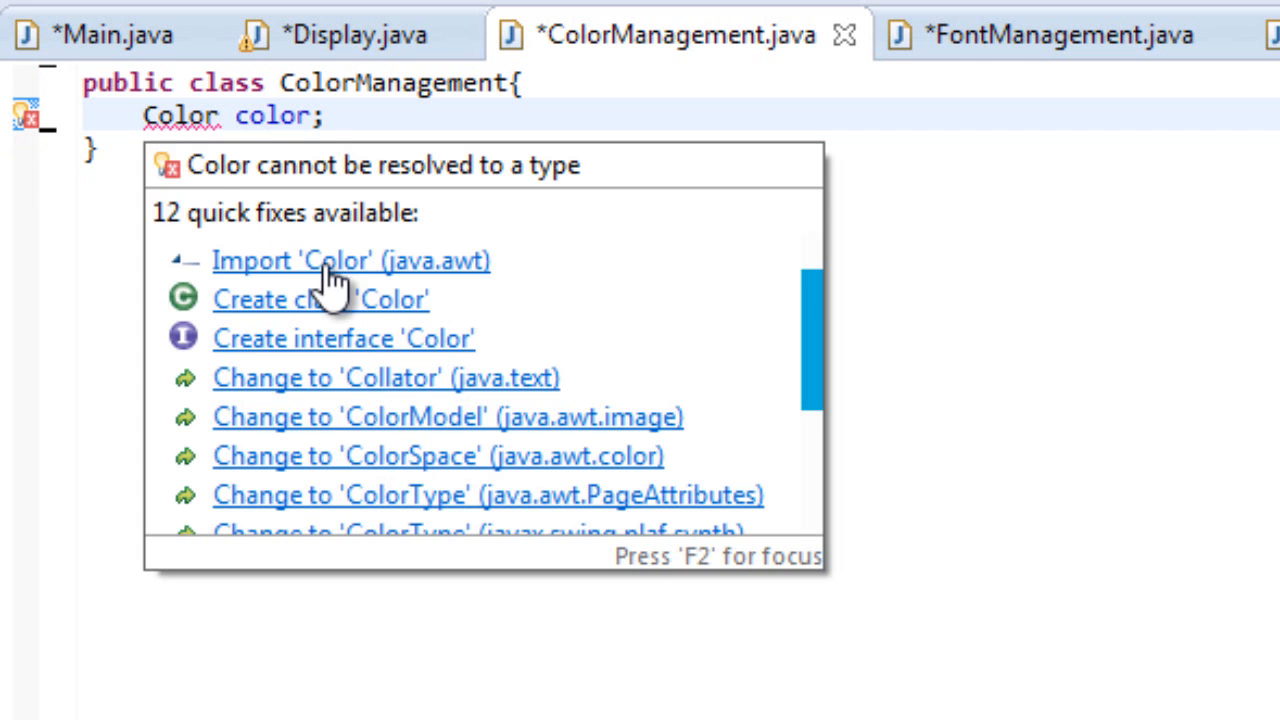
# Complete 'Color color;' with the java.awt.Color import quick fix and return to the line end.
pyautogui.click(330, 258)
pyautogui.click(200, 118)
pyautogui.click(406, 360)
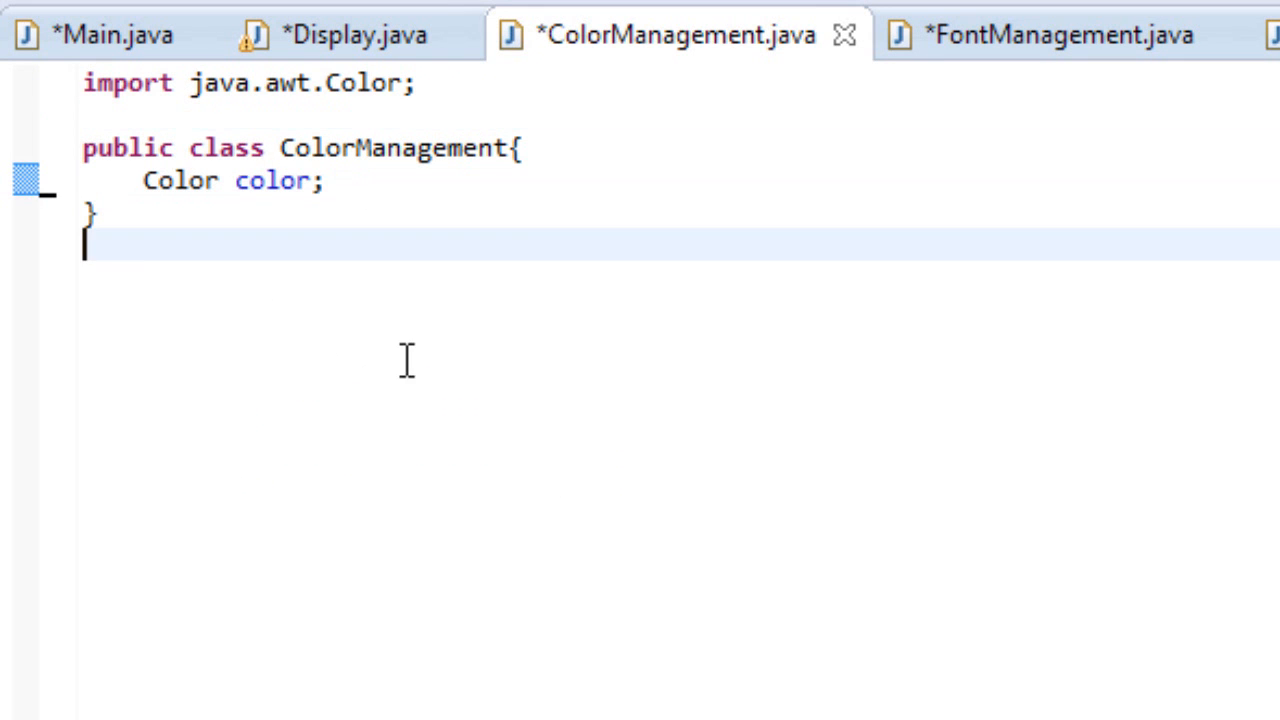
pyautogui.click(440, 190)
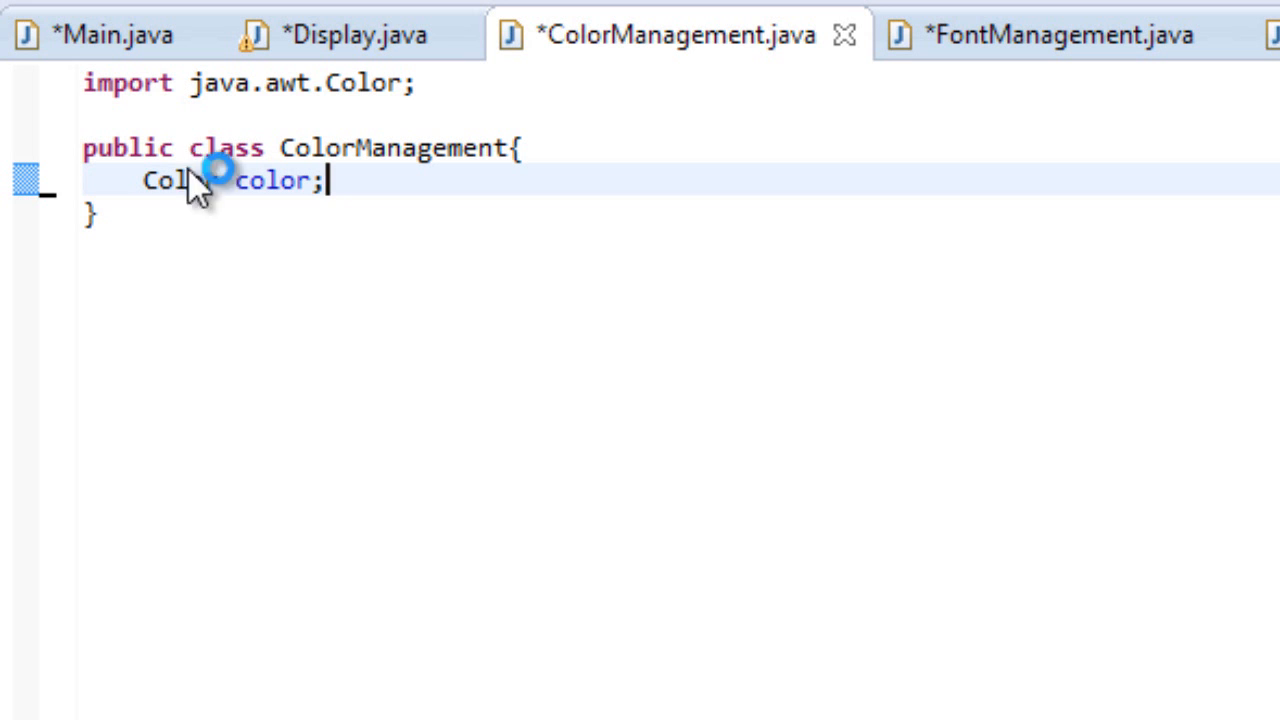
# Add a selectColor(String selection) method starting with if(selection.equals("Red")).
pyautogui.moveTo(170, 181)
pyautogui.press('Return')
pyautogui.press('Return')
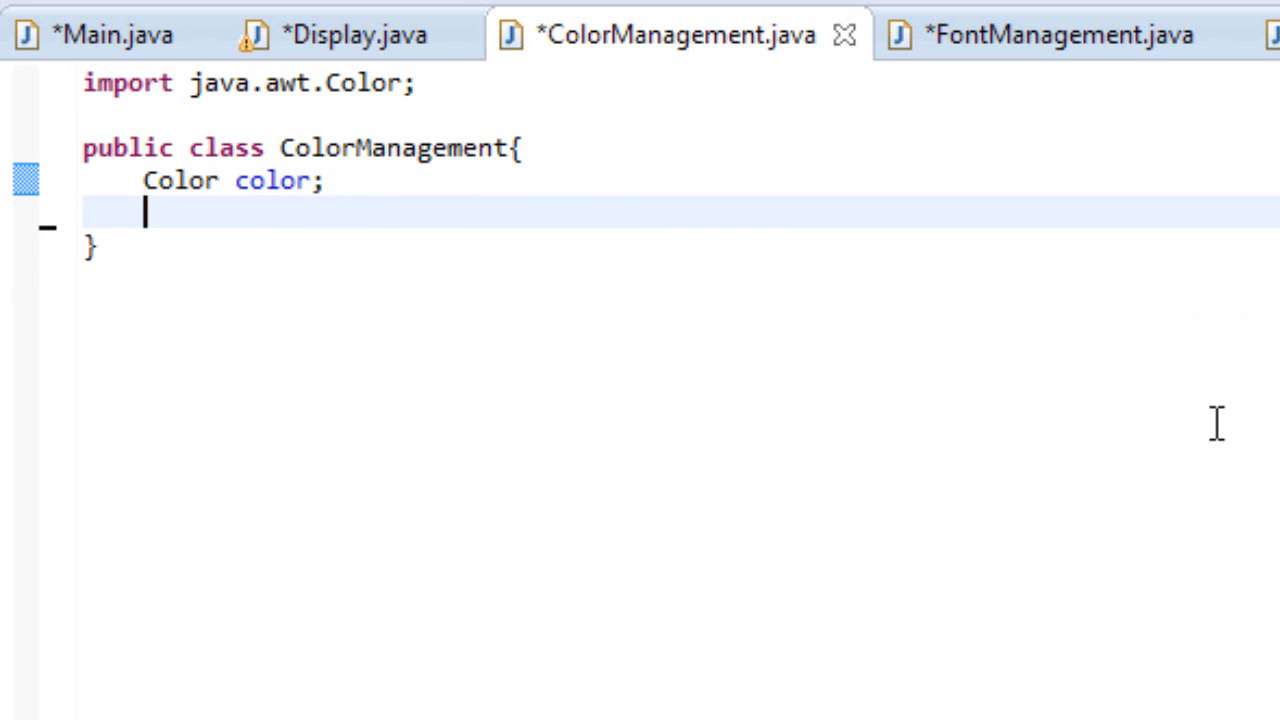
pyautogui.write('pu')
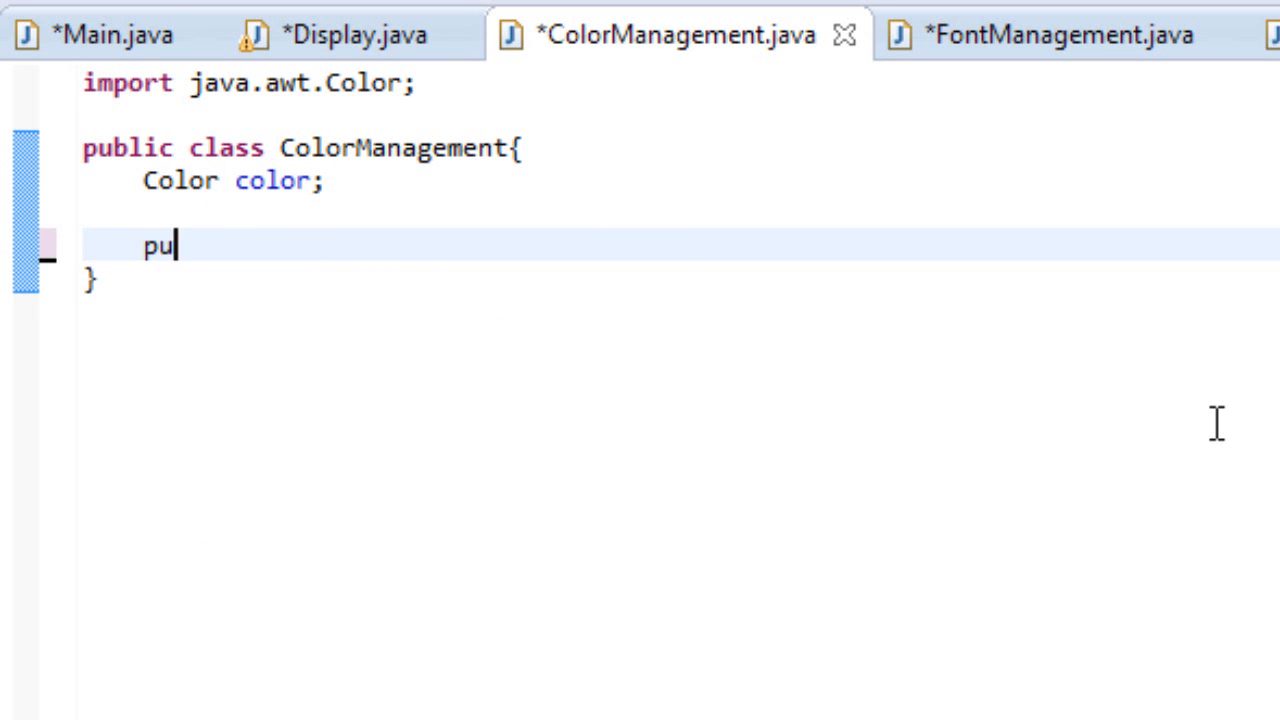
pyautogui.write('blic void s')
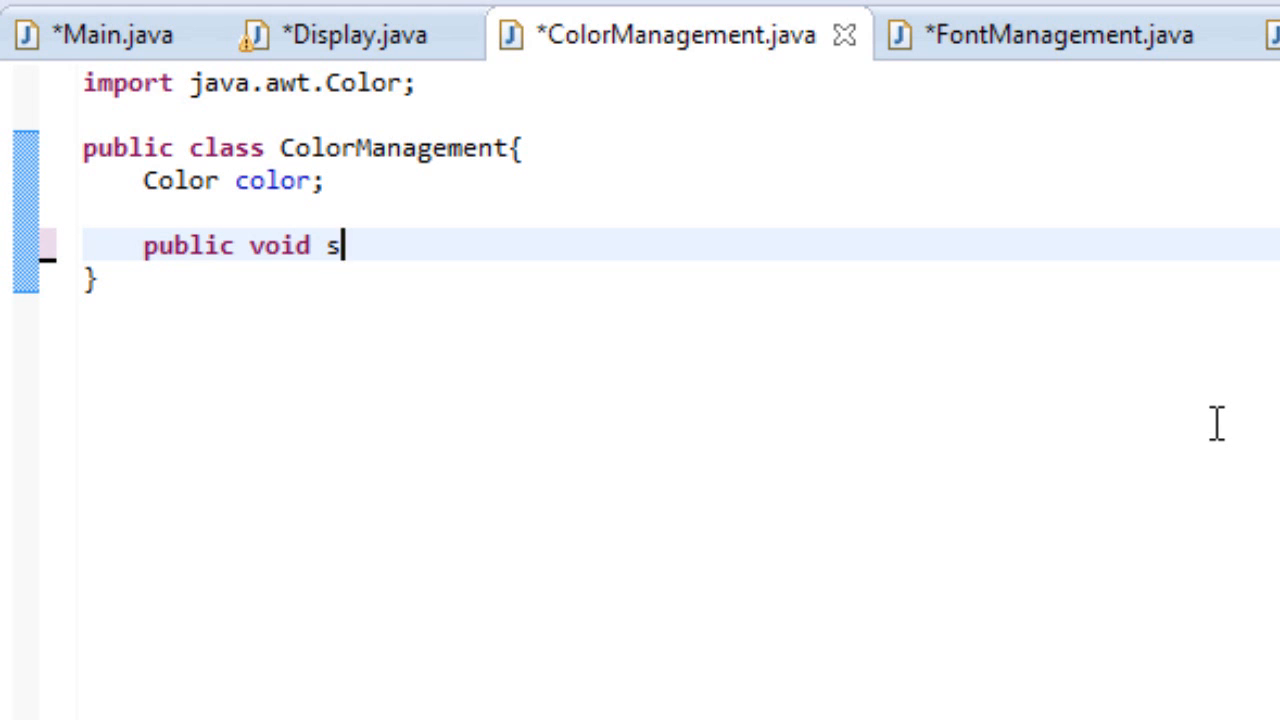
pyautogui.write('electColor')
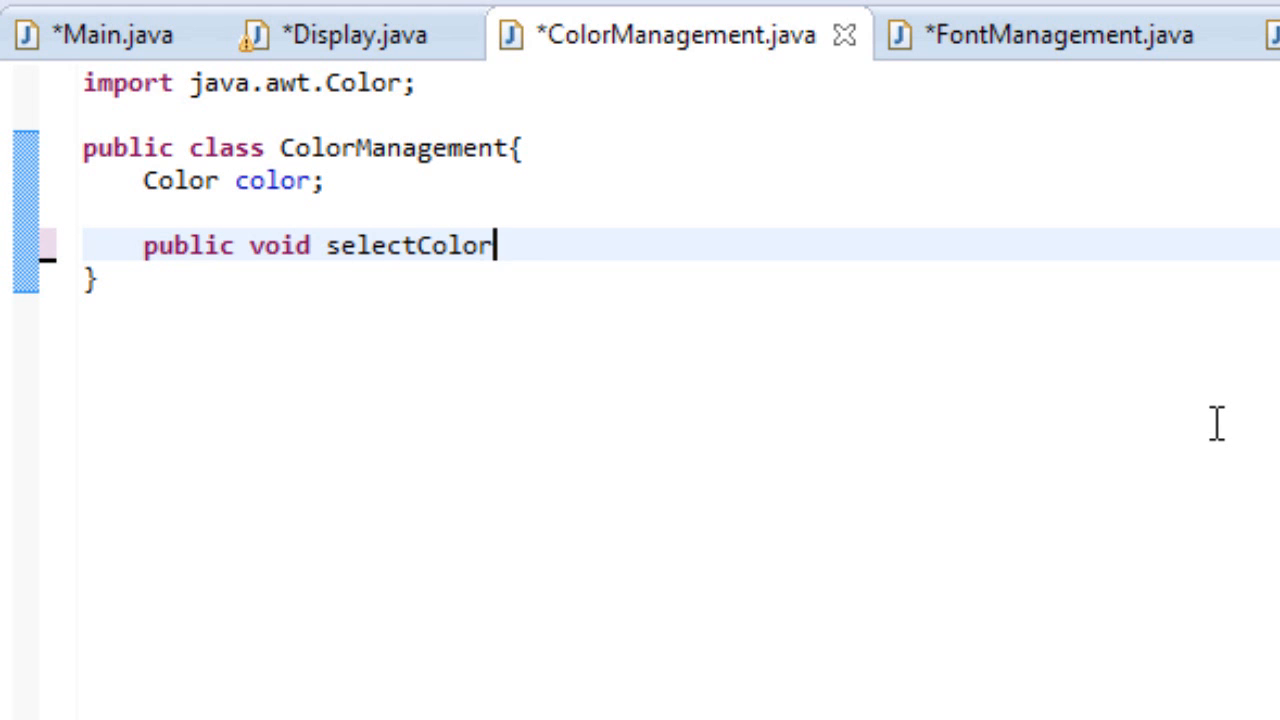
pyautogui.write('(String ')
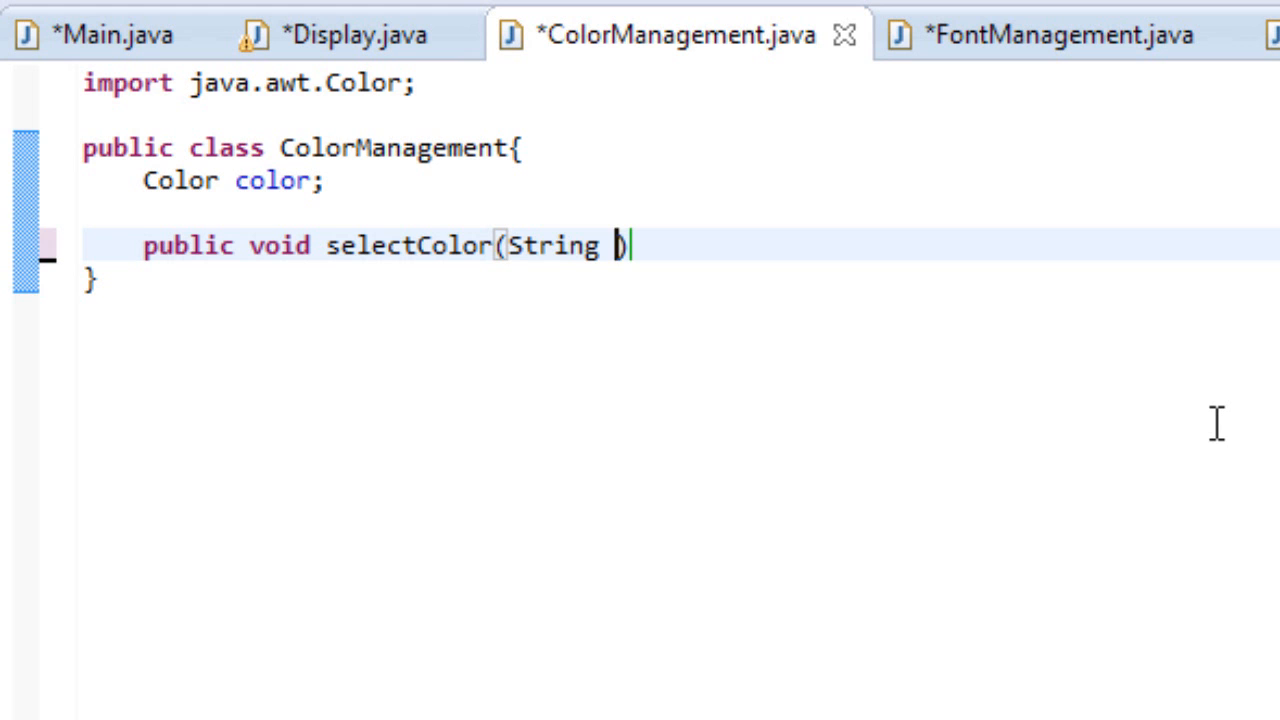
pyautogui.write('select')
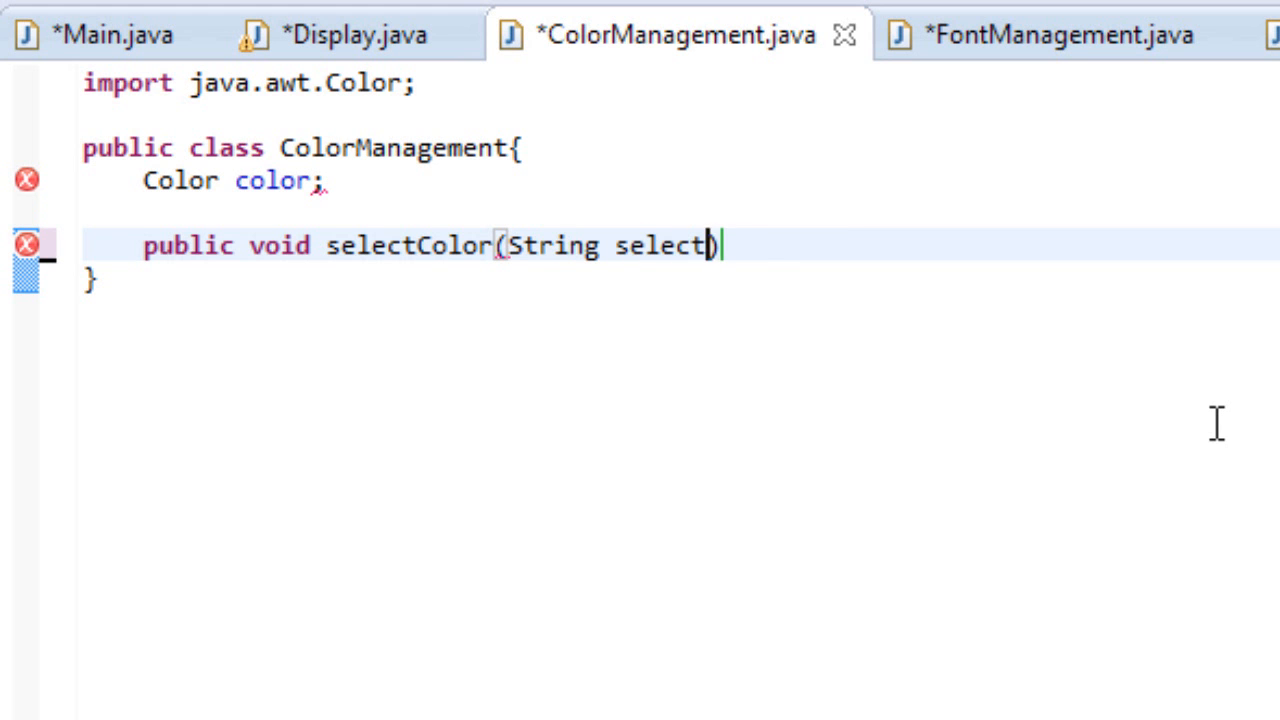
pyautogui.write('ion){')
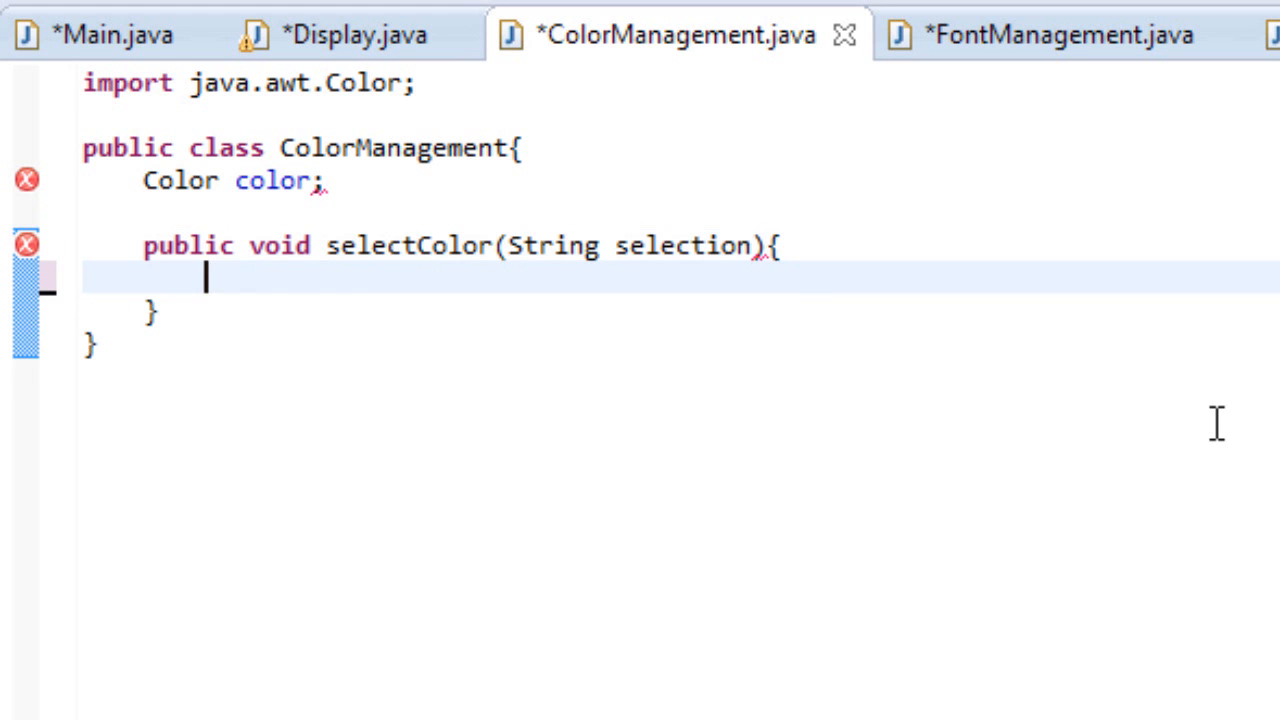
pyautogui.press('Return')
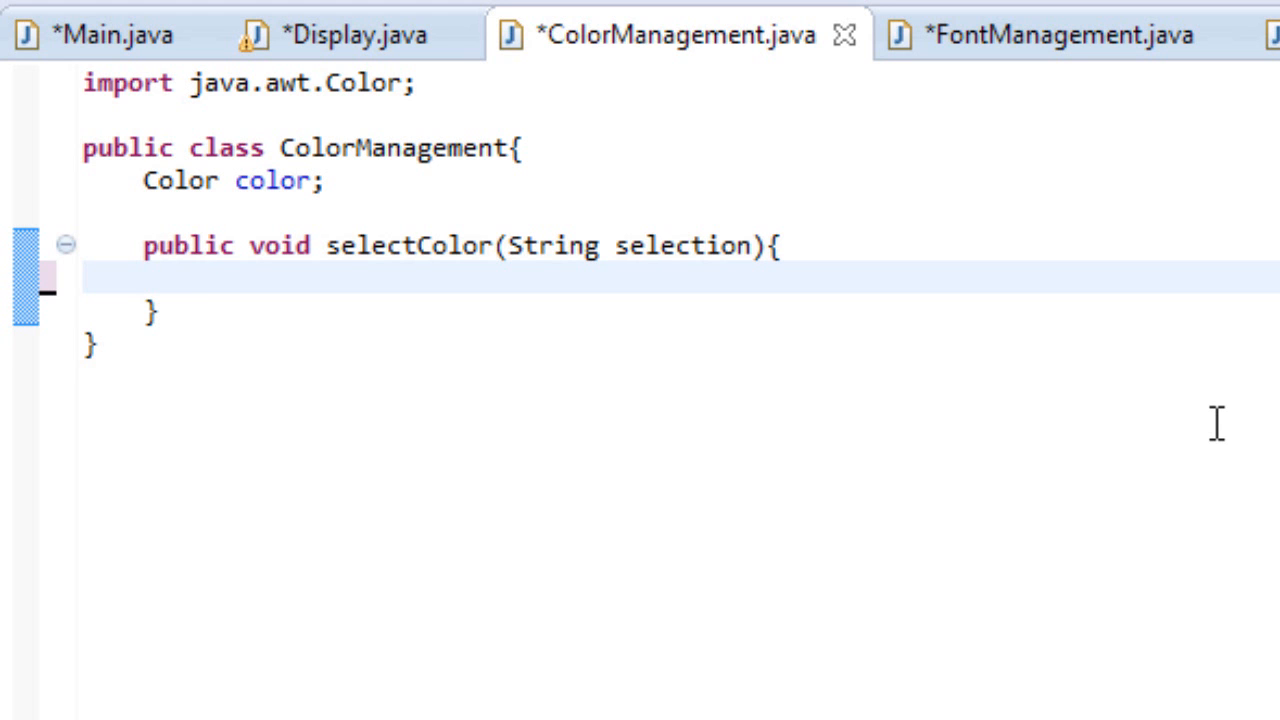
pyautogui.write('if')
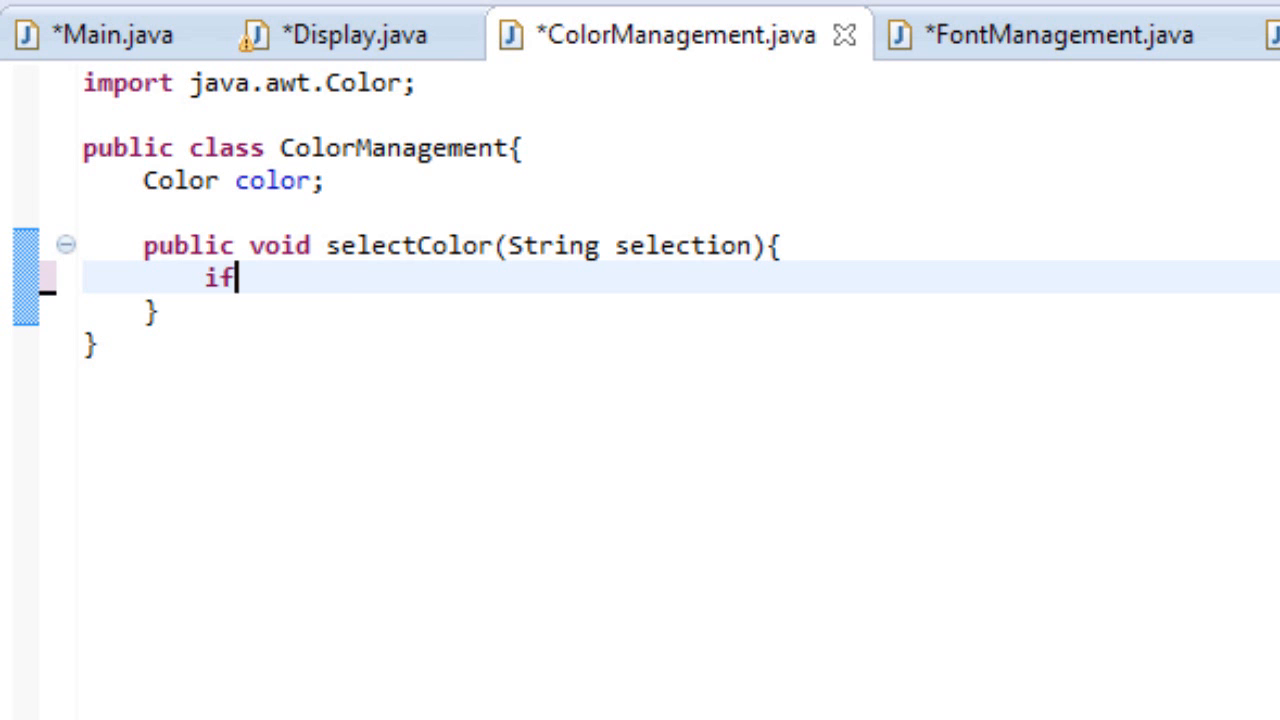
pyautogui.write('(selection.')
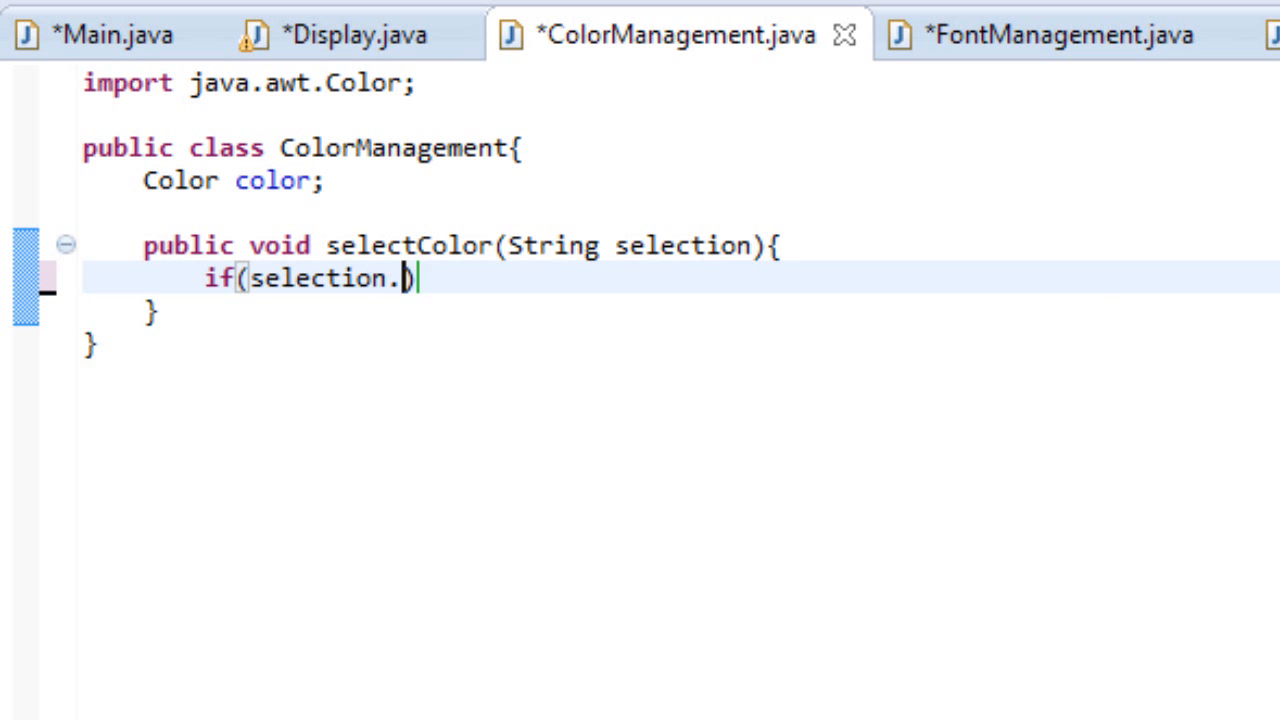
pyautogui.write('eq')
pyautogui.press('Return')
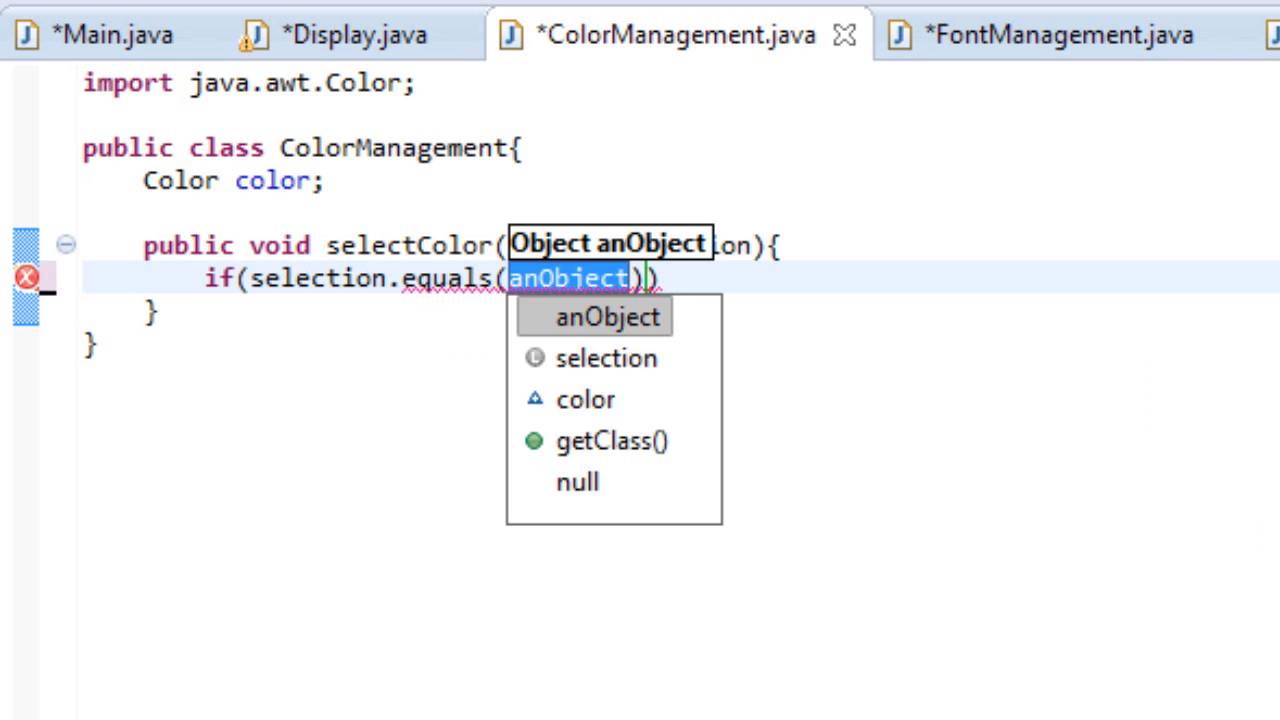
pyautogui.write('"R')
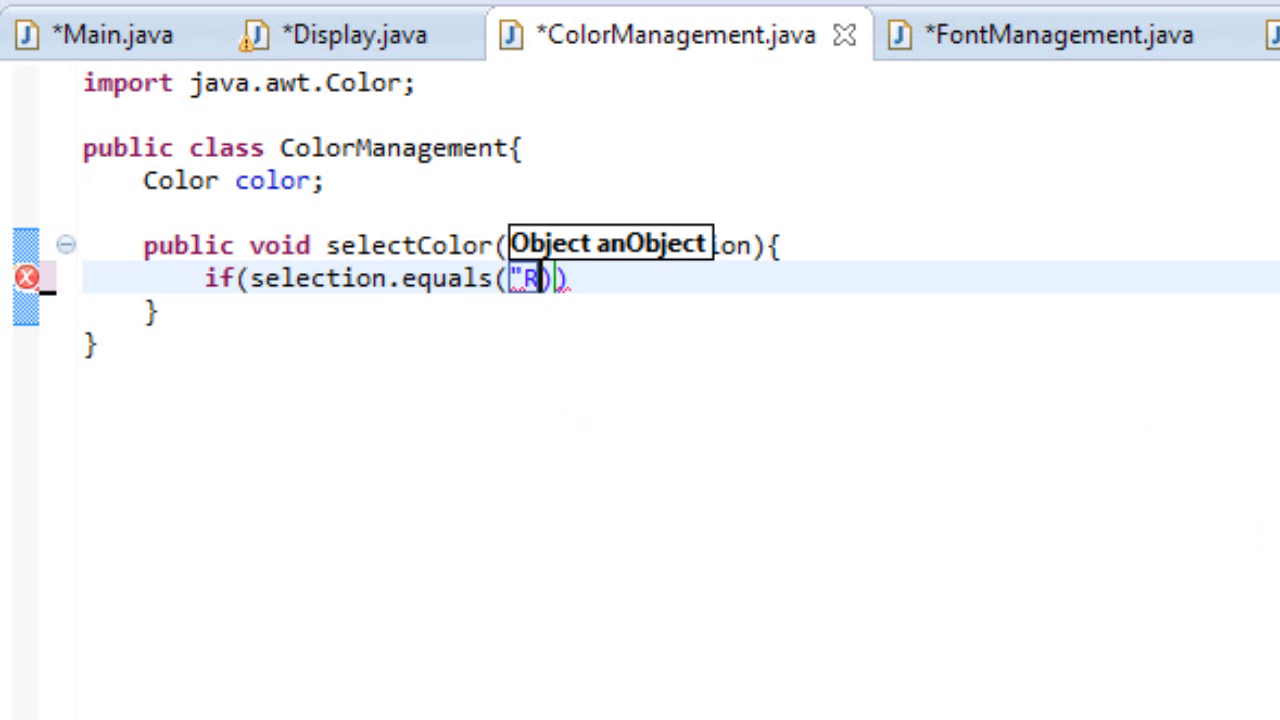
pyautogui.write('ed")')
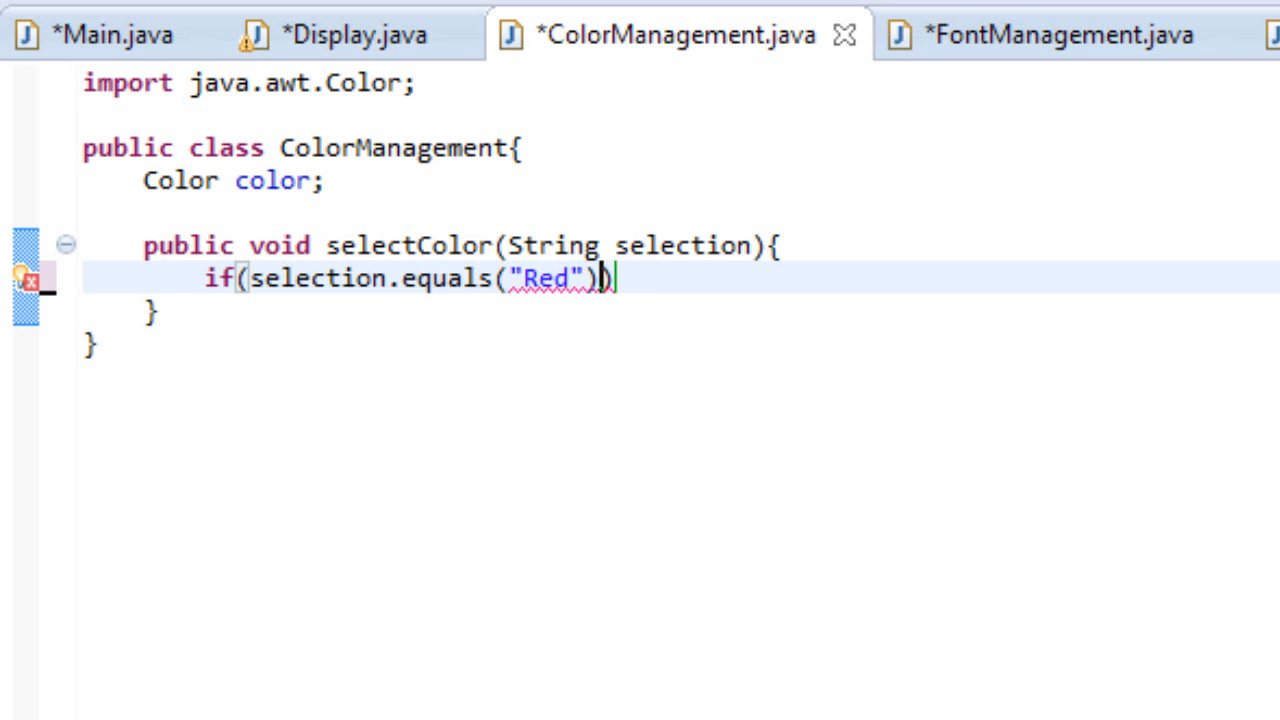
pyautogui.write(')')
pyautogui.write('{')
# Open the Red block and add empty if blocks checking selection for Blue and Green.
pyautogui.press('Return')
pyautogui.press('Down')
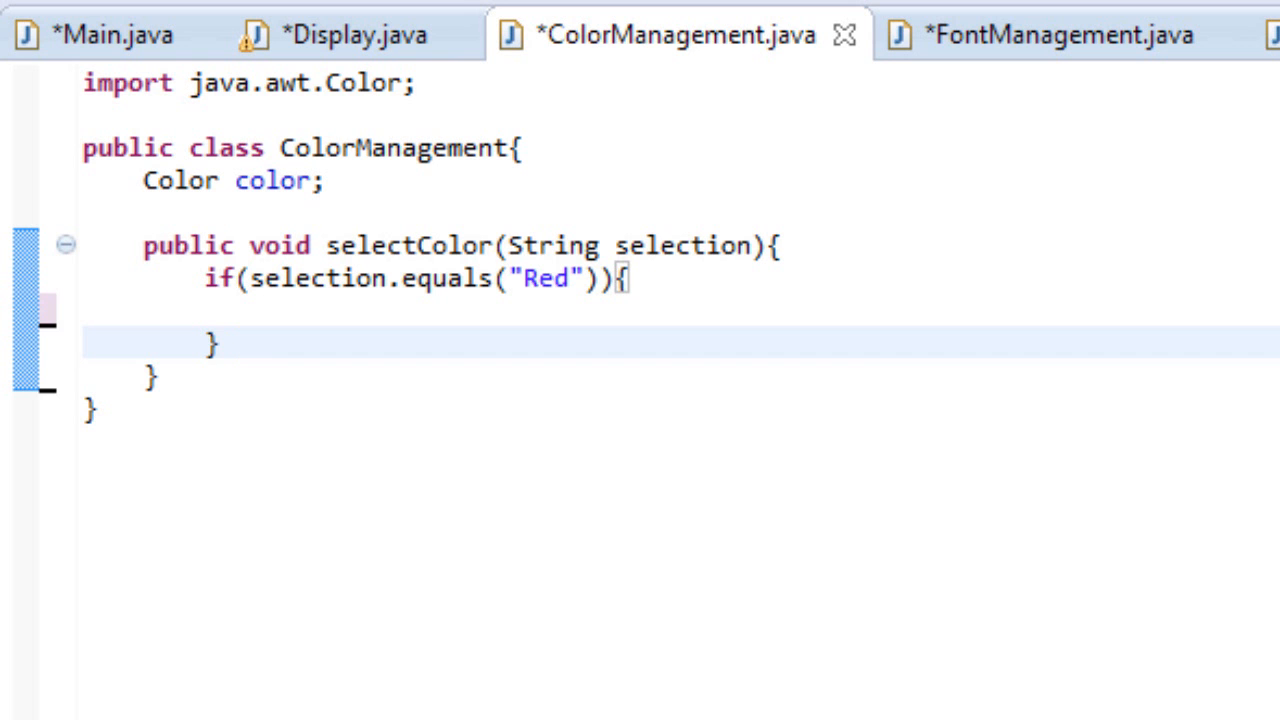
pyautogui.write('if')
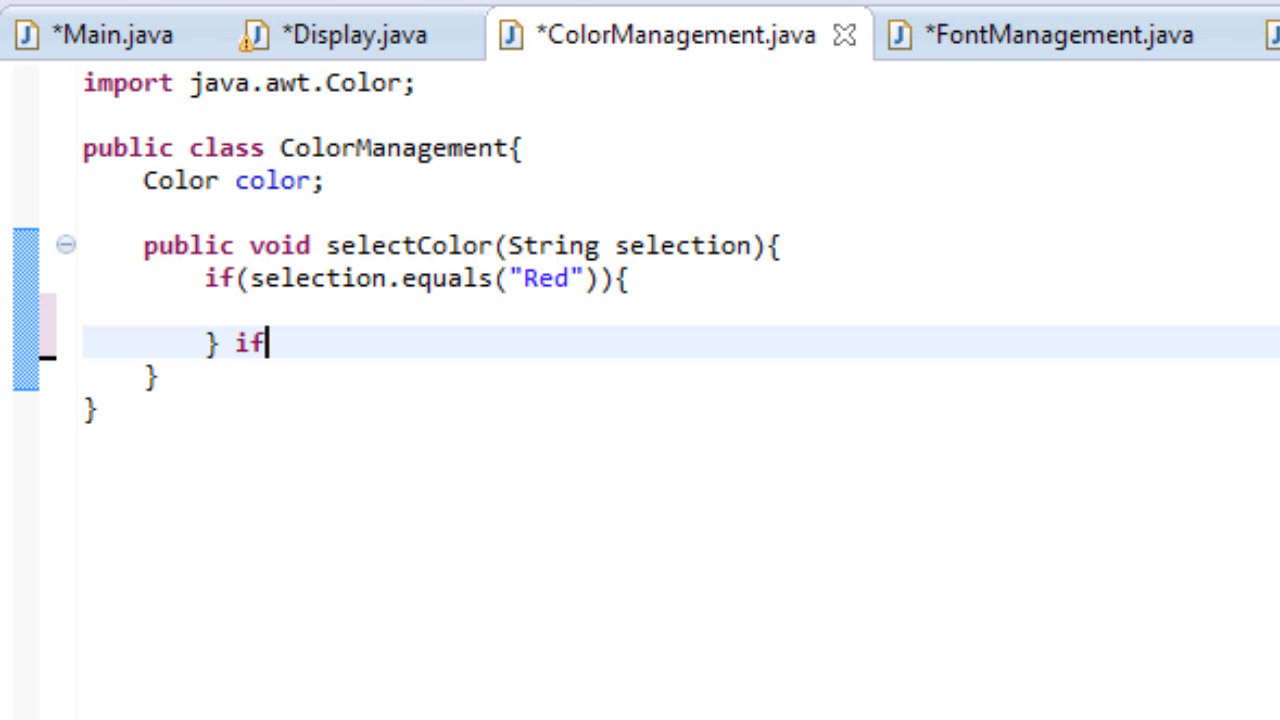
pyautogui.write('(selection.equals(""))Blue')
pyautogui.press('End')
pyautogui.write('{')
pyautogui.press('Return')
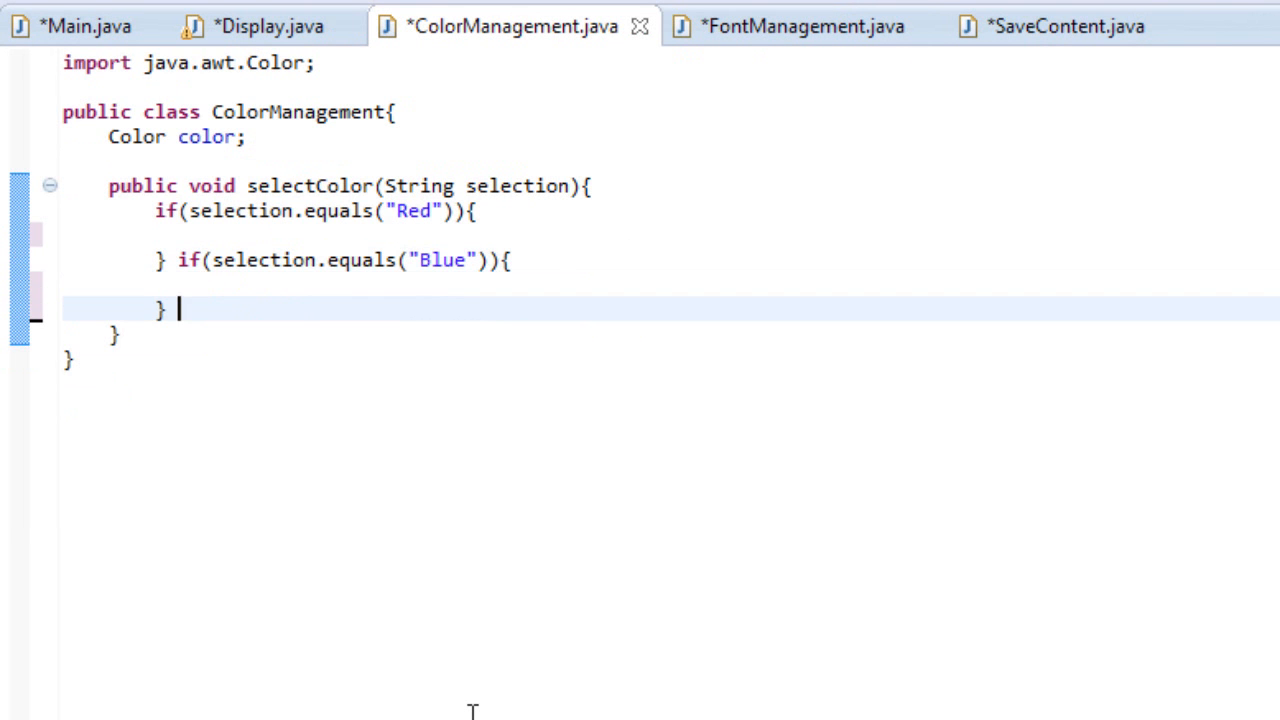
pyautogui.write('} if(selection.equals(""))Green')
pyautogui.press('End')
pyautogui.write('{')
pyautogui.press('Return')
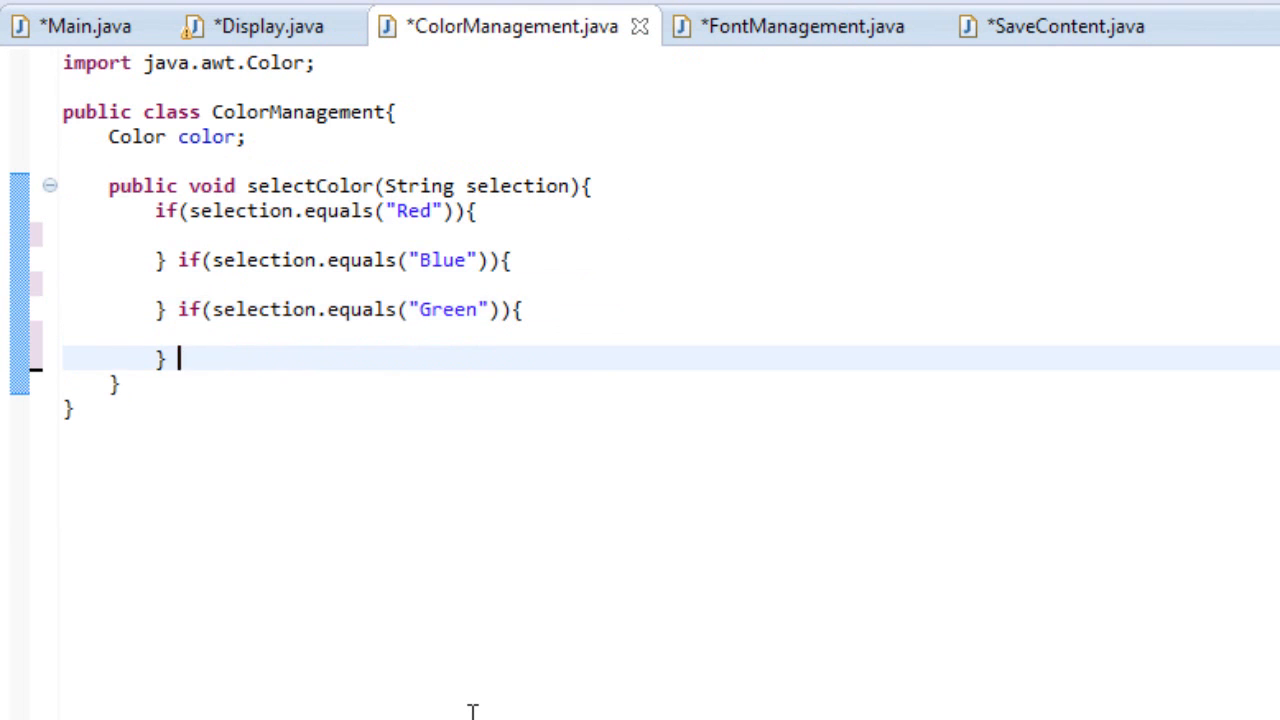
pyautogui.write('} if(selection.equals()"Purple"))')
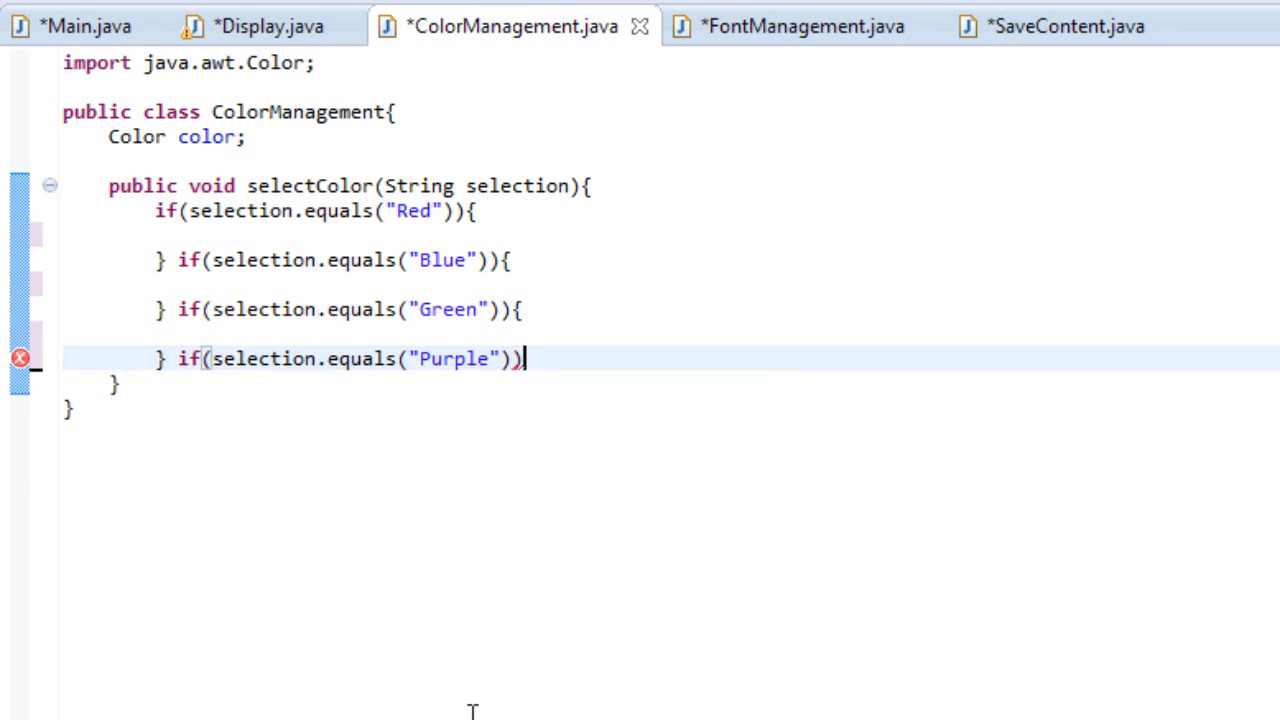
pyautogui.write('{')
# Add empty if blocks checking selection for Purple, Orange and Black.
pyautogui.press('Return')
pyautogui.write('} if(selection.equals(')
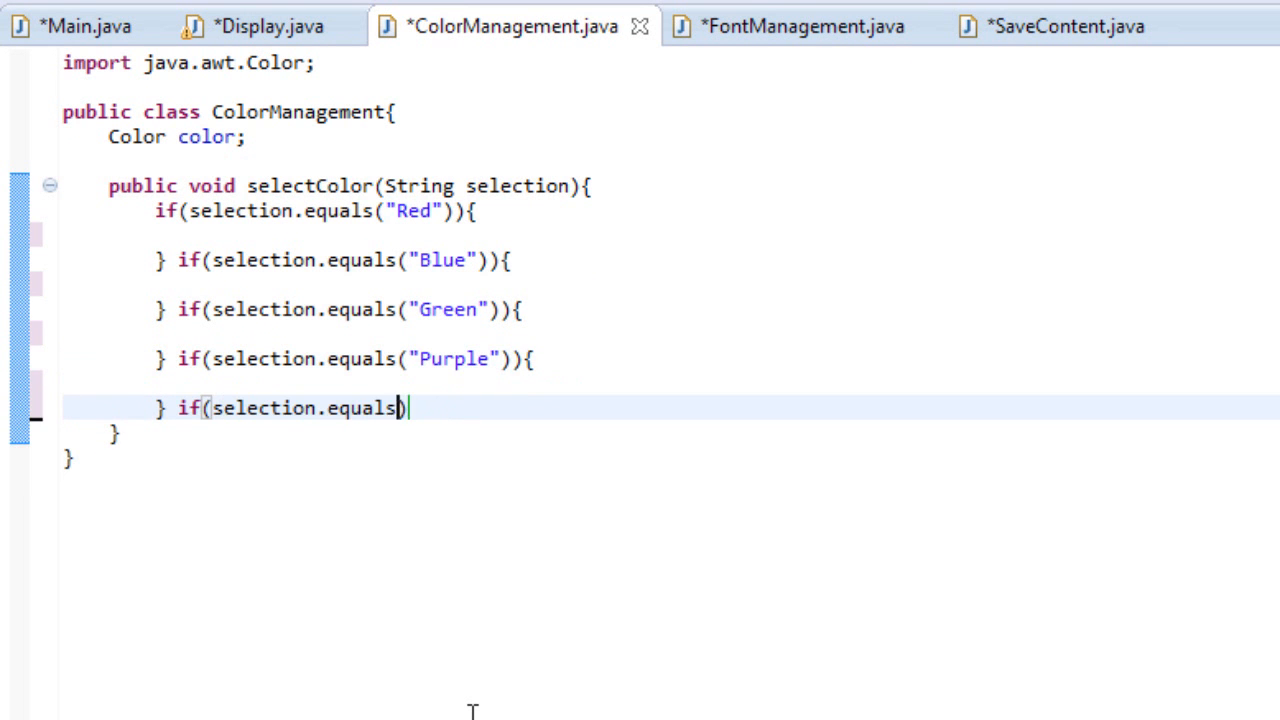
pyautogui.write('"")Orange')
pyautogui.press('End')
pyautogui.write('{')
pyautogui.press('Return')
pyautogui.write('} if()selection.eq')
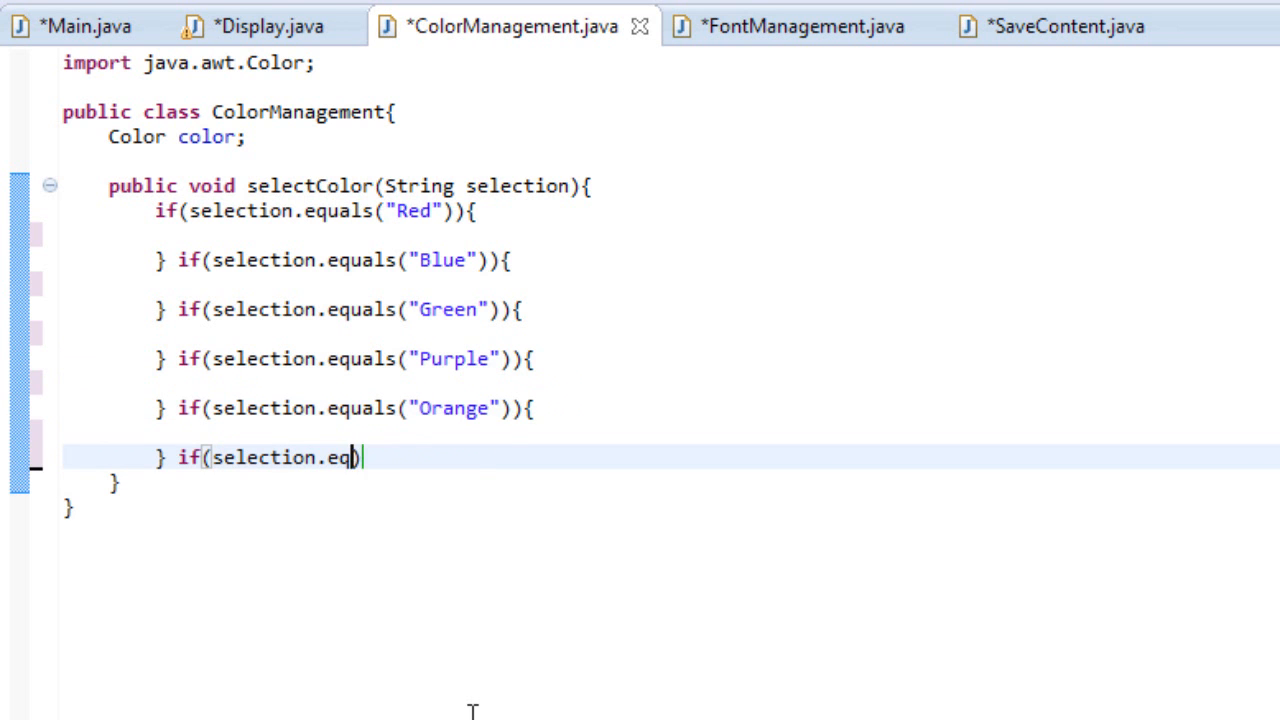
pyautogui.write('uals(')
pyautogui.write('"Black"')
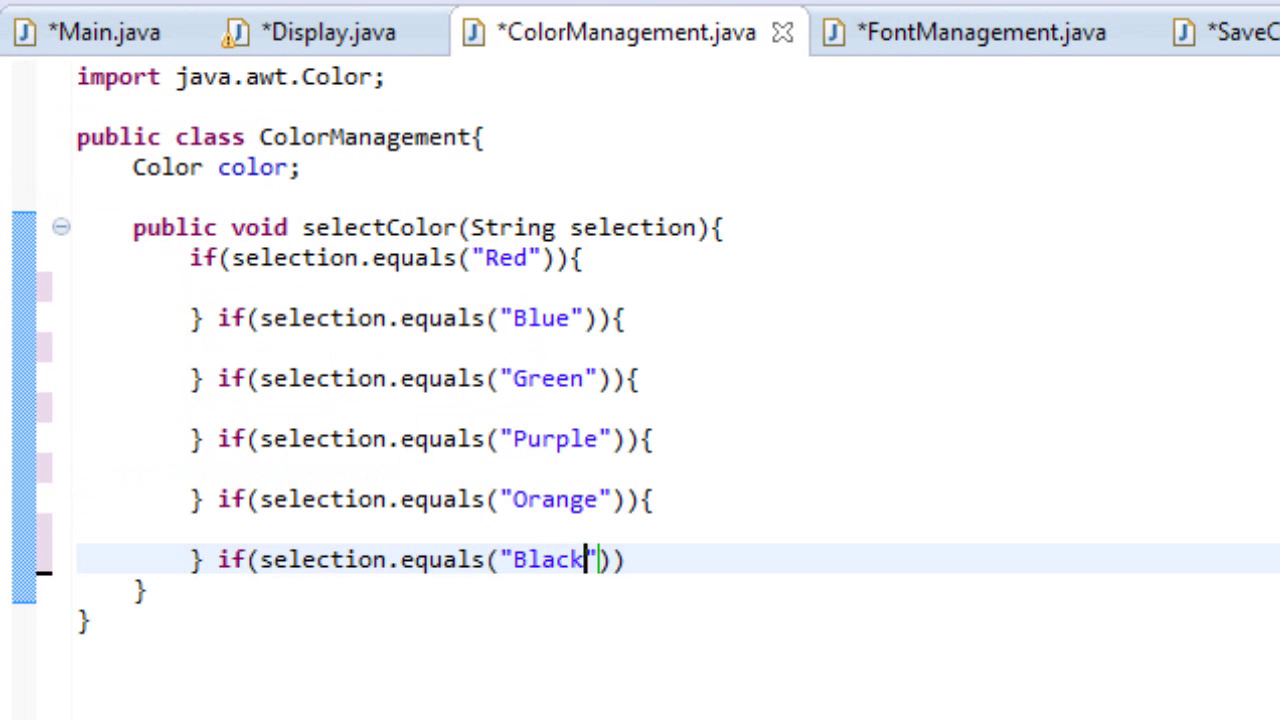
pyautogui.press('End')
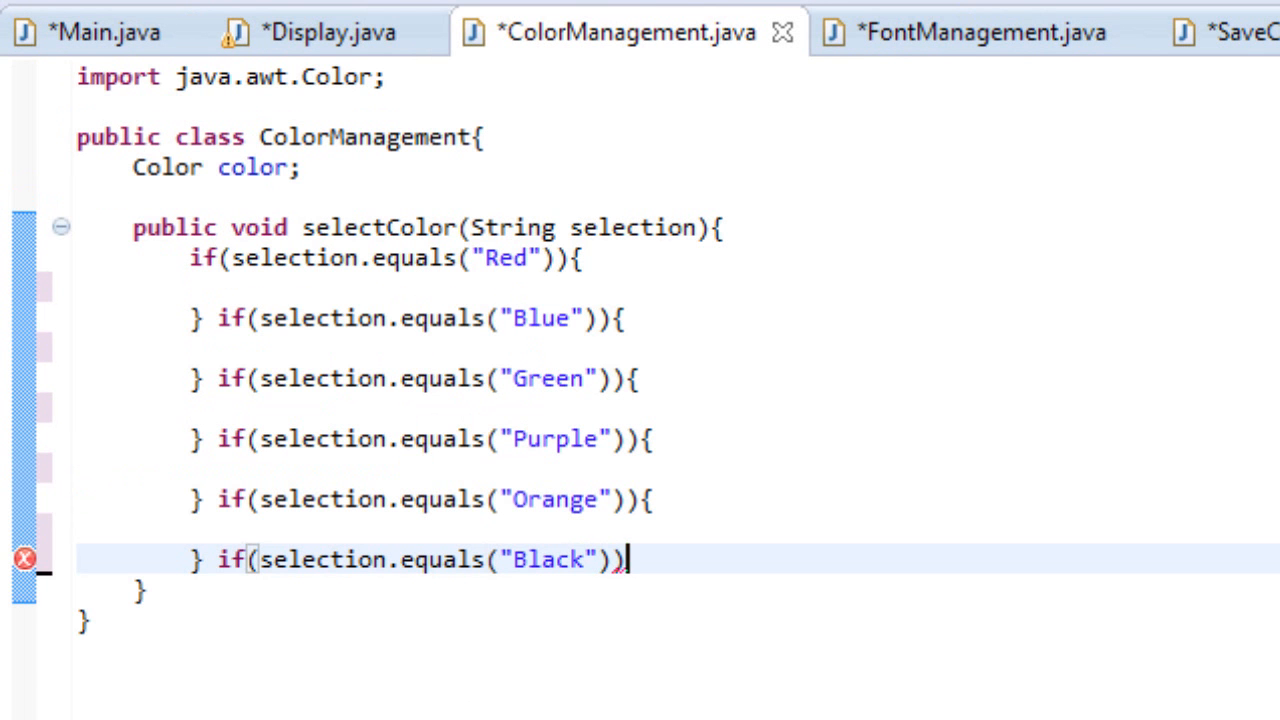
pyautogui.write('{')
pyautogui.press('Return')
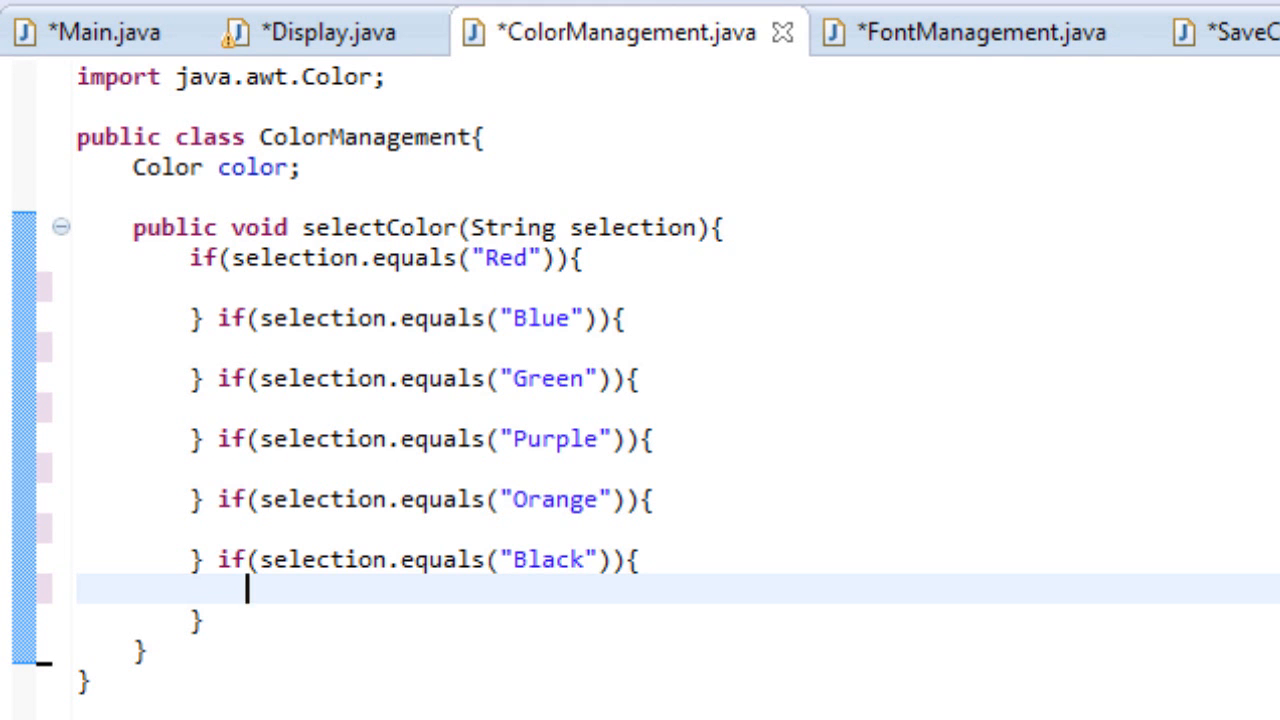
# Assign color = Color.RED, Color.BLUE and Color.GREEN in the Red, Blue and Green branches.
pyautogui.click(708, 260)
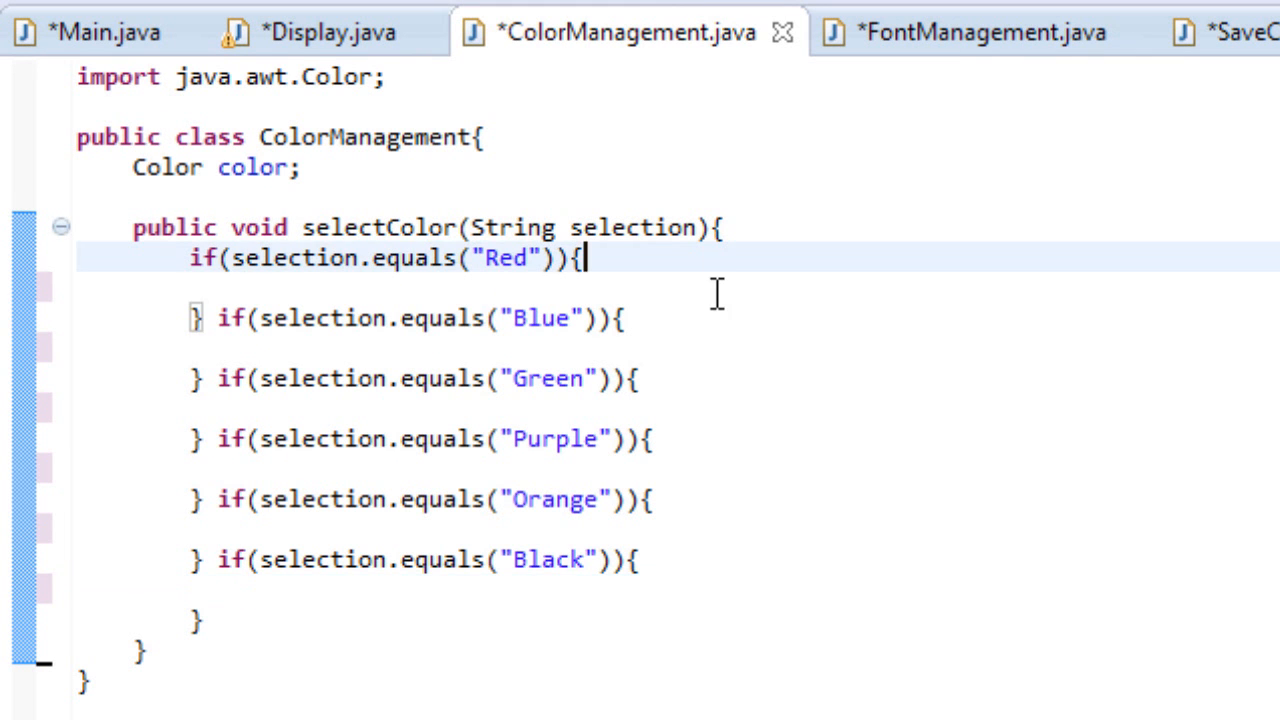
pyautogui.press('Down')
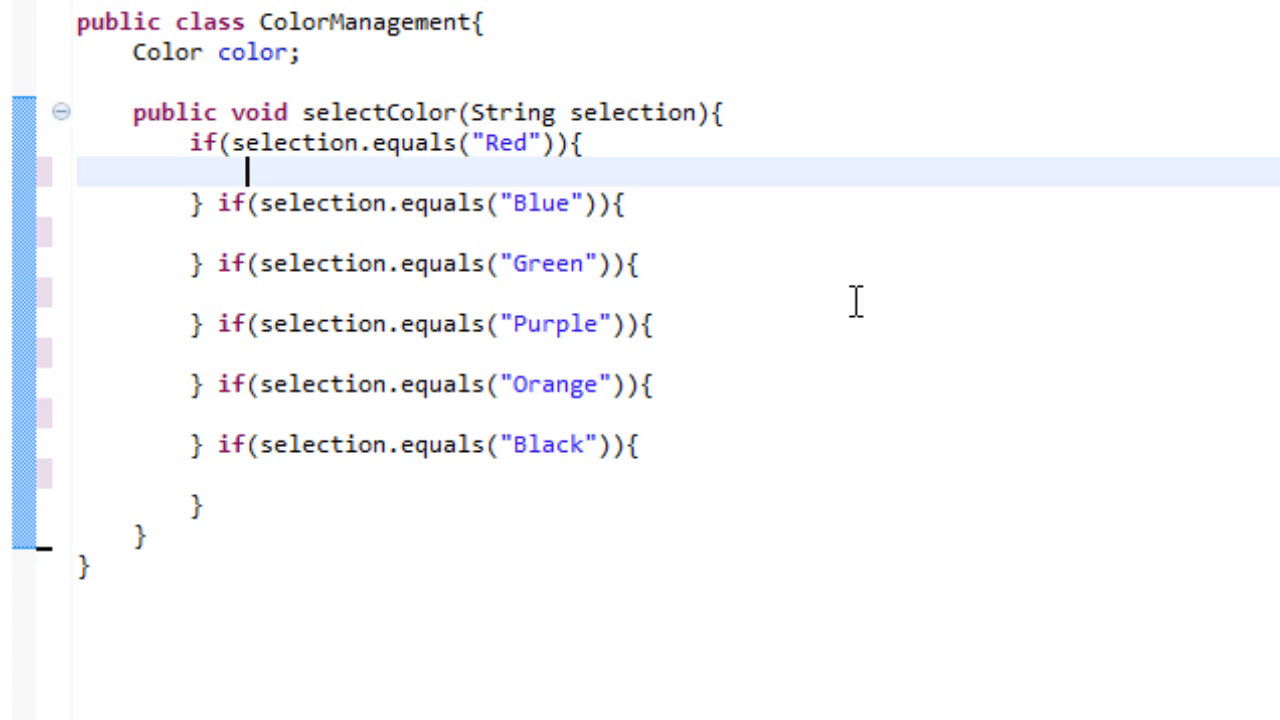
pyautogui.write('color ')
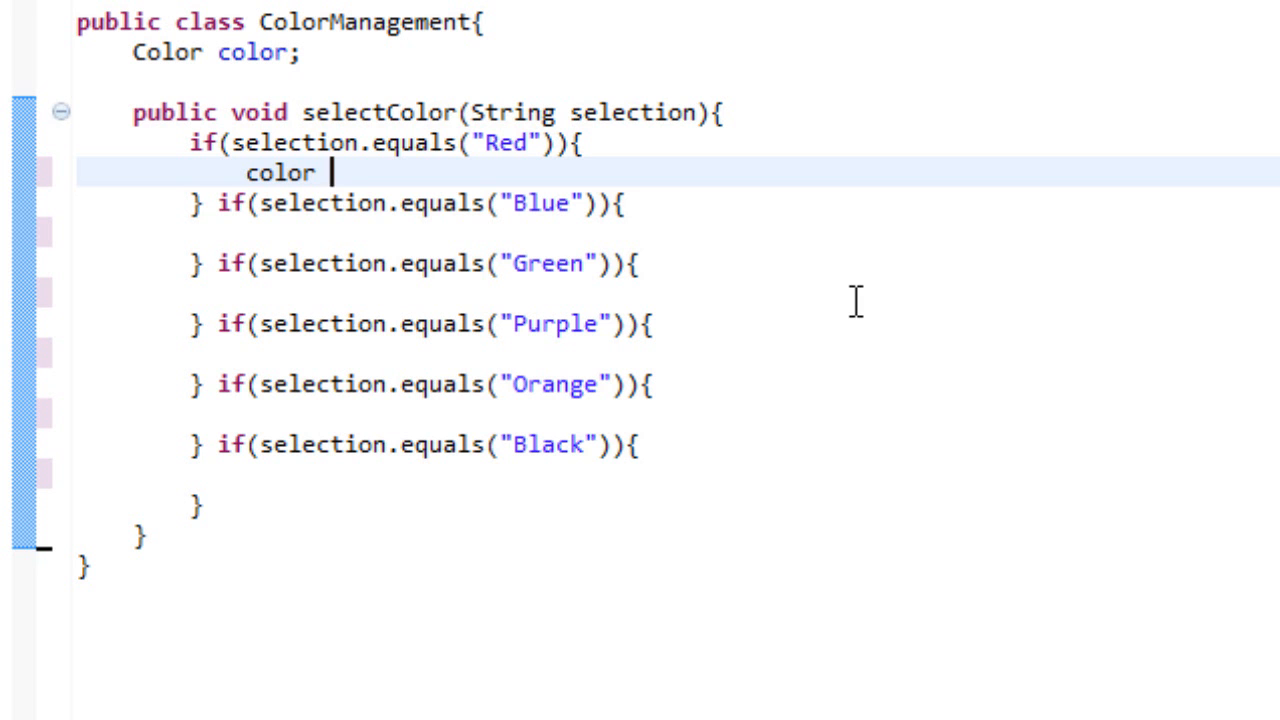
pyautogui.write('= Color.')
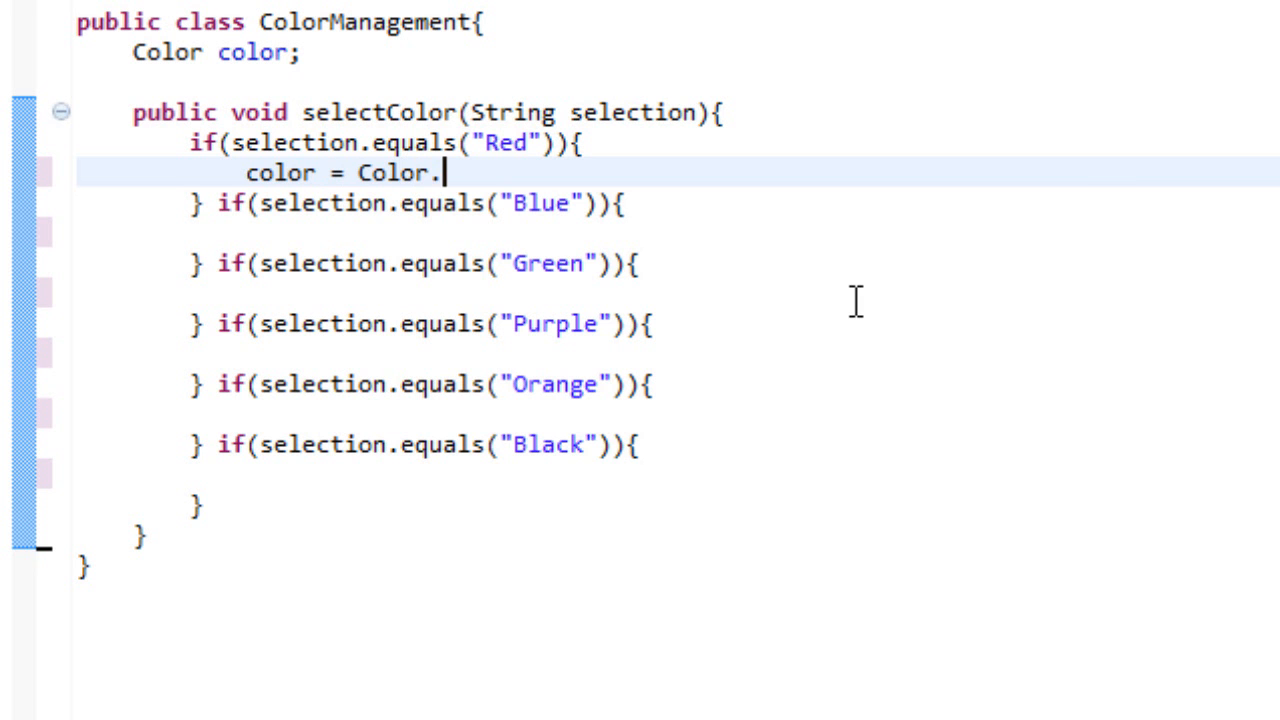
pyautogui.write('r')
pyautogui.press('Down')
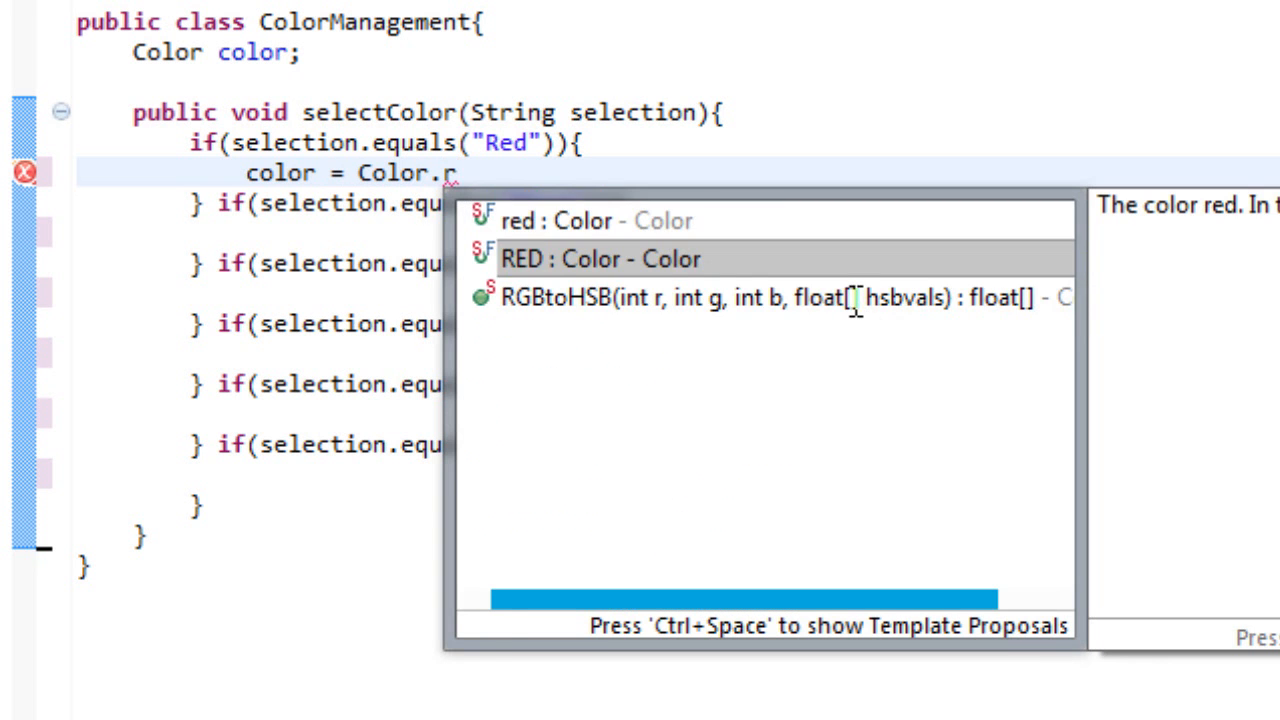
pyautogui.press('Return')
pyautogui.write(';')
pyautogui.press('Down')
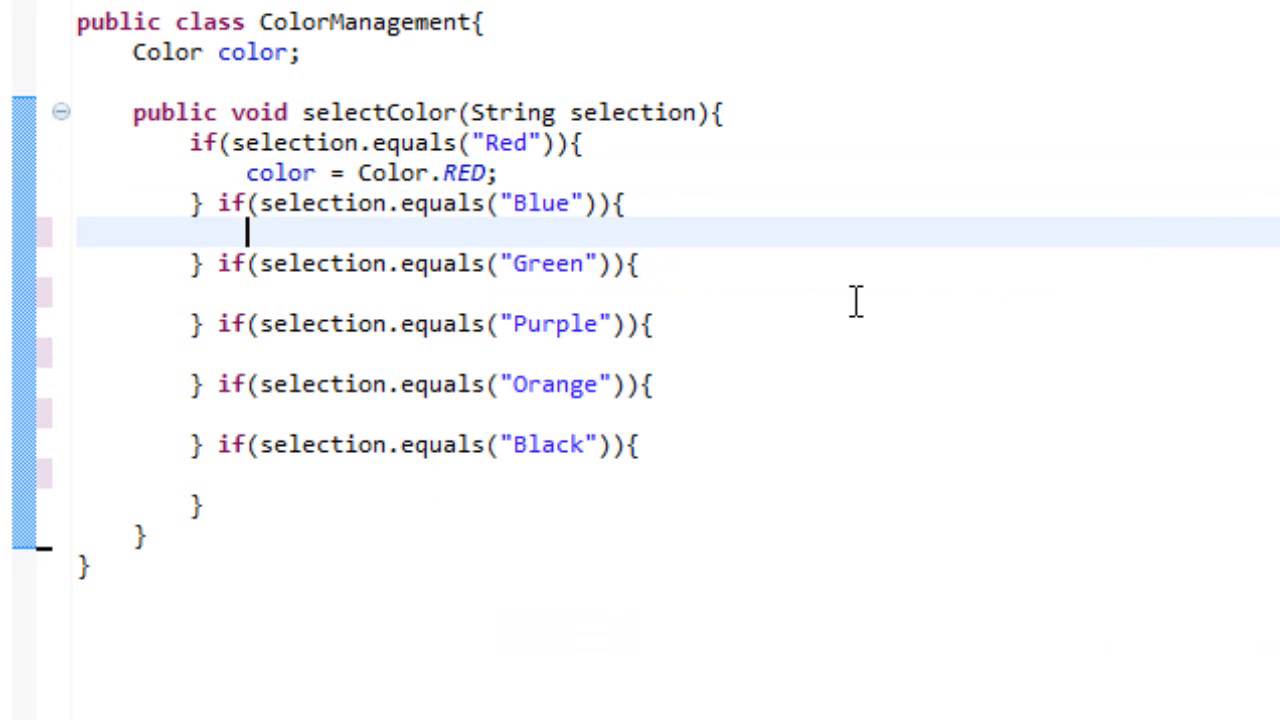
pyautogui.write('color ')
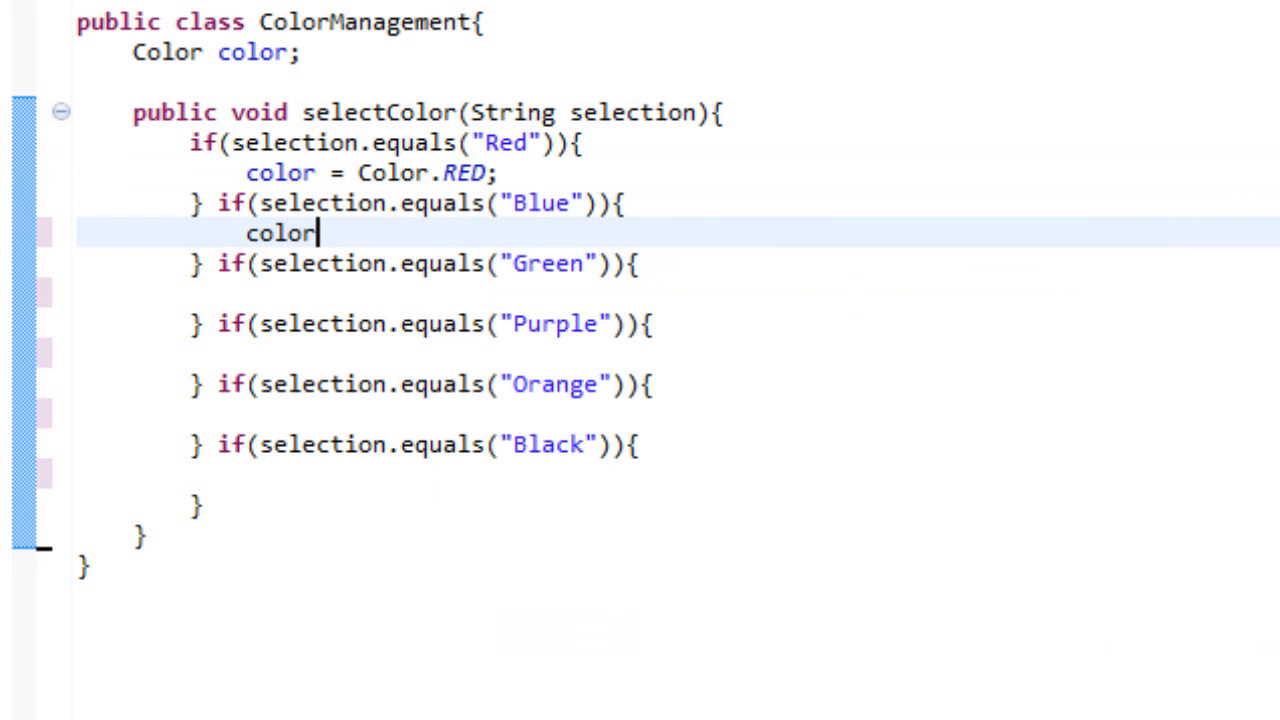
pyautogui.write('= Color.')
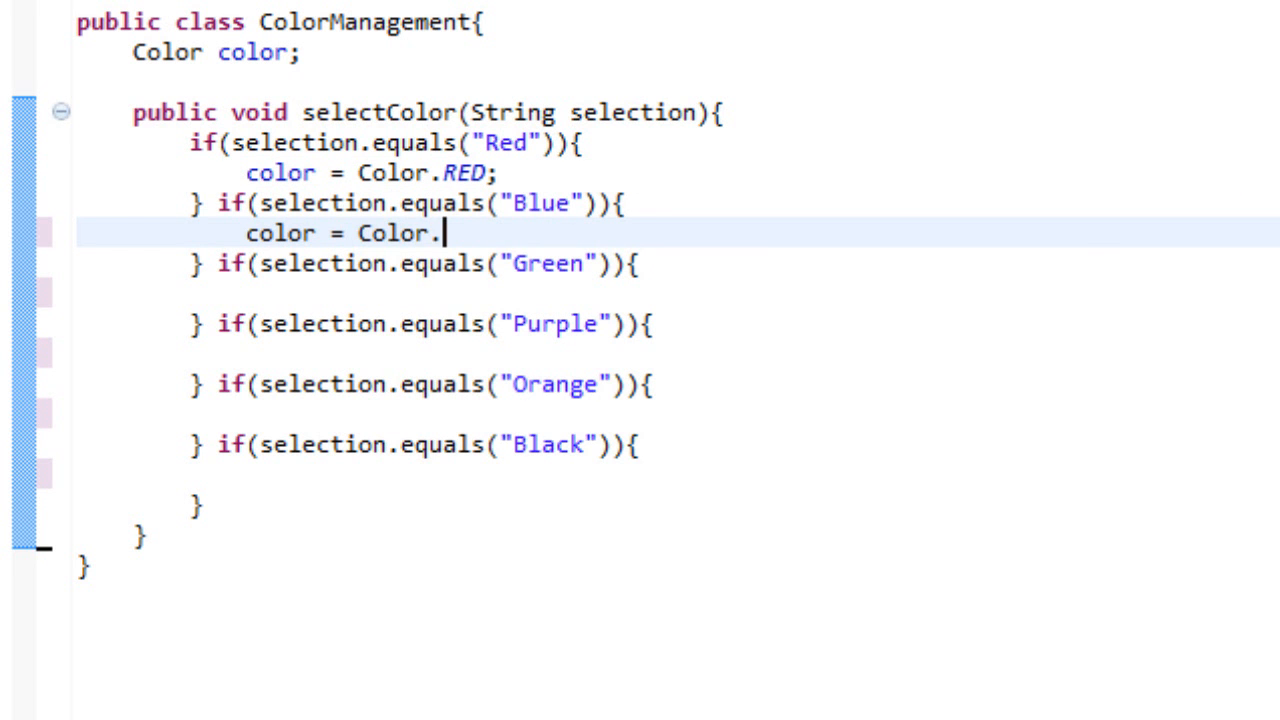
pyautogui.write('BL')
pyautogui.press('Down')
pyautogui.press('Down')
pyautogui.press('Down')
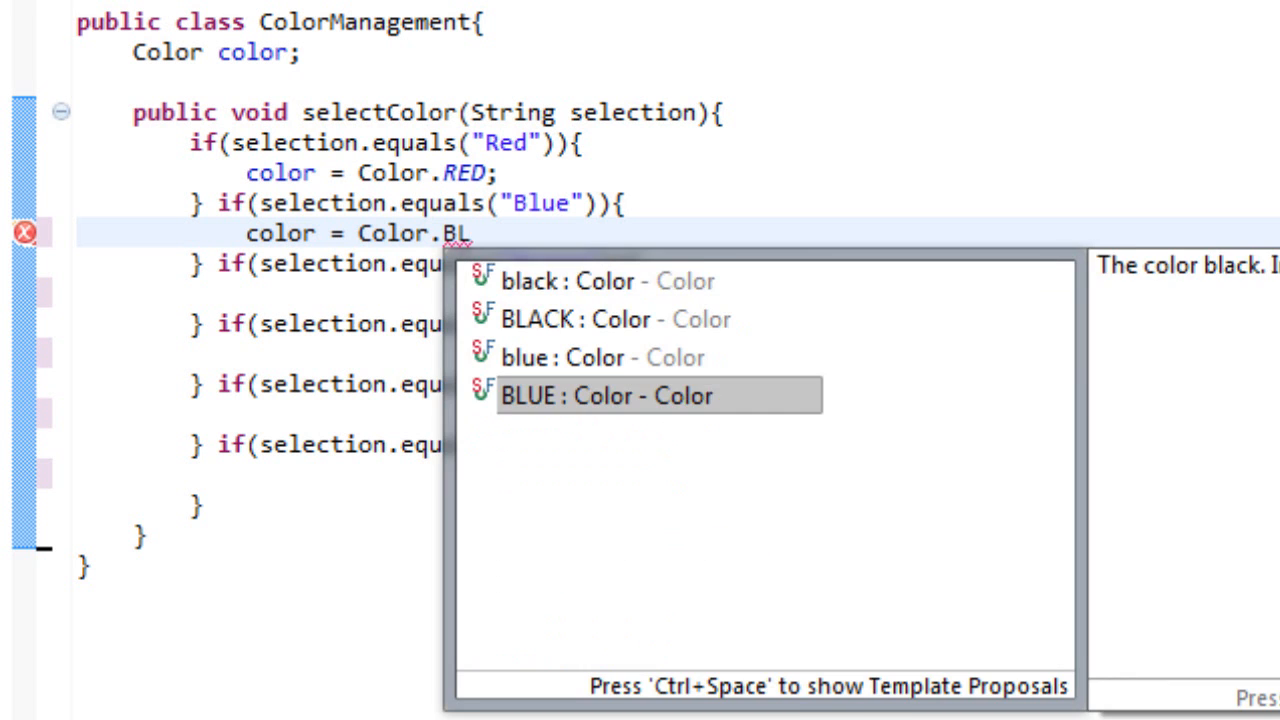
pyautogui.press('Return')
pyautogui.write(';')
pyautogui.press('Down')
pyautogui.press('Down')
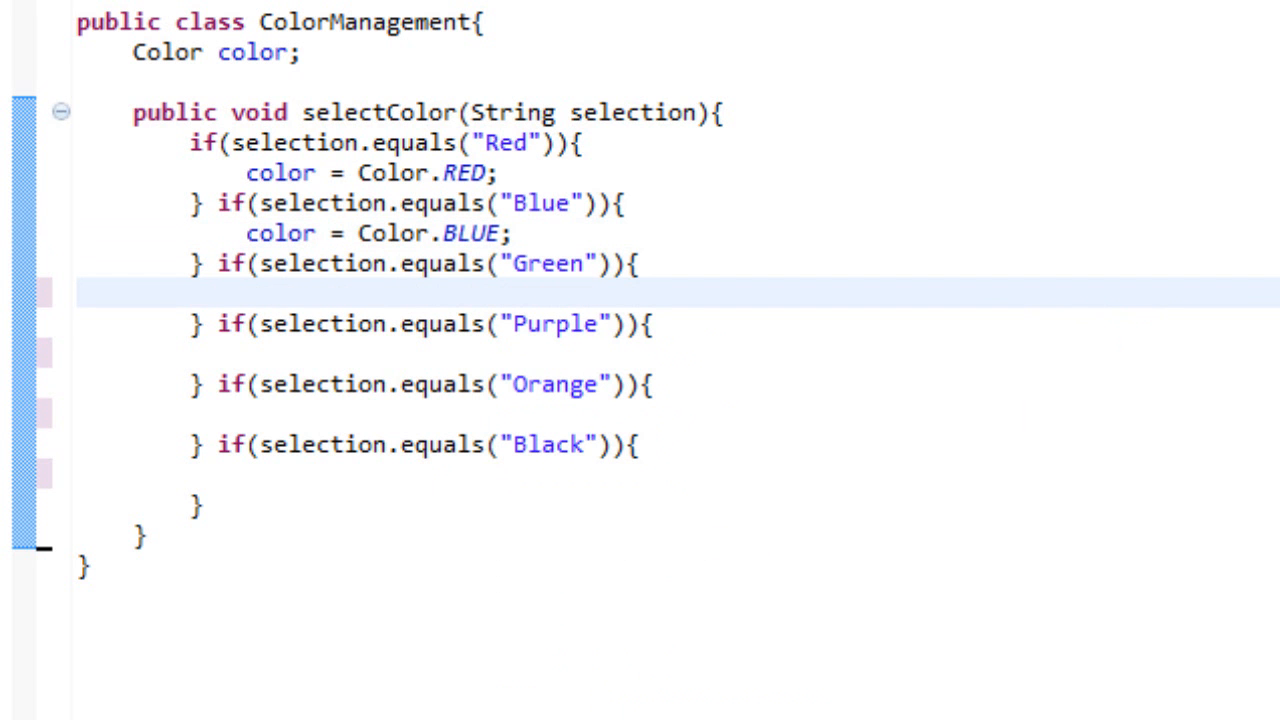
pyautogui.write('color = Col')
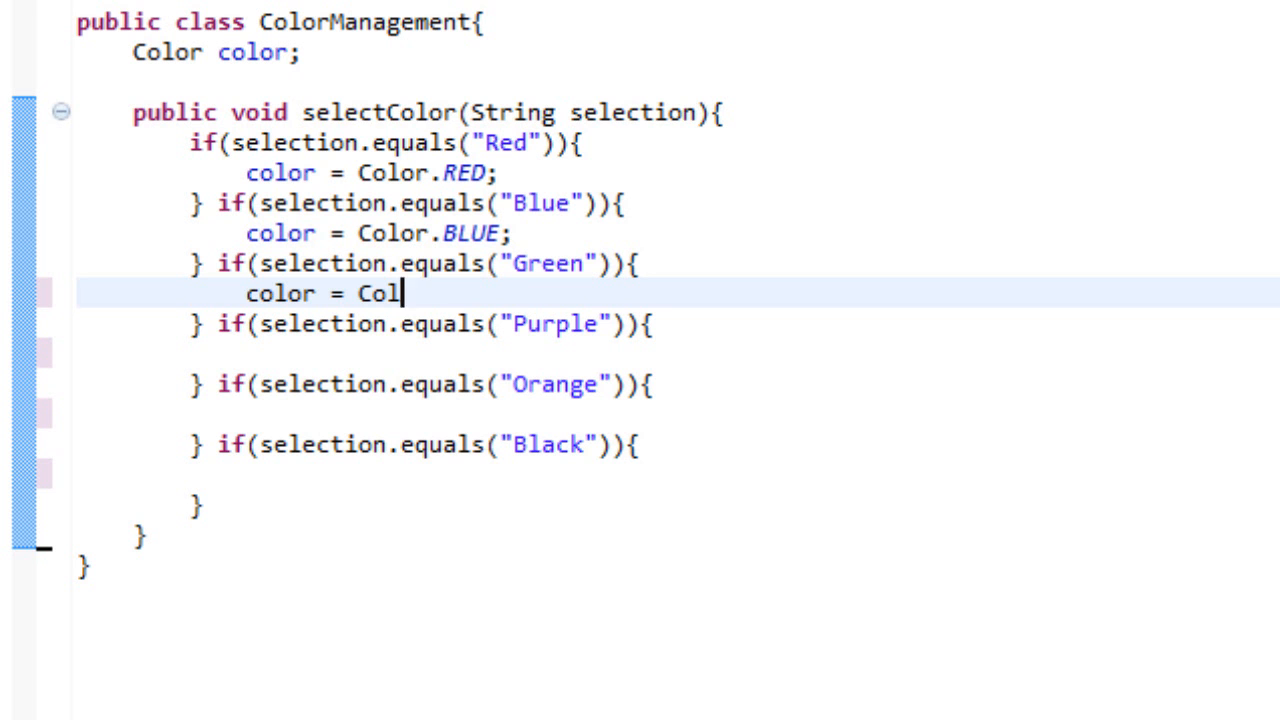
pyautogui.write('or.G')
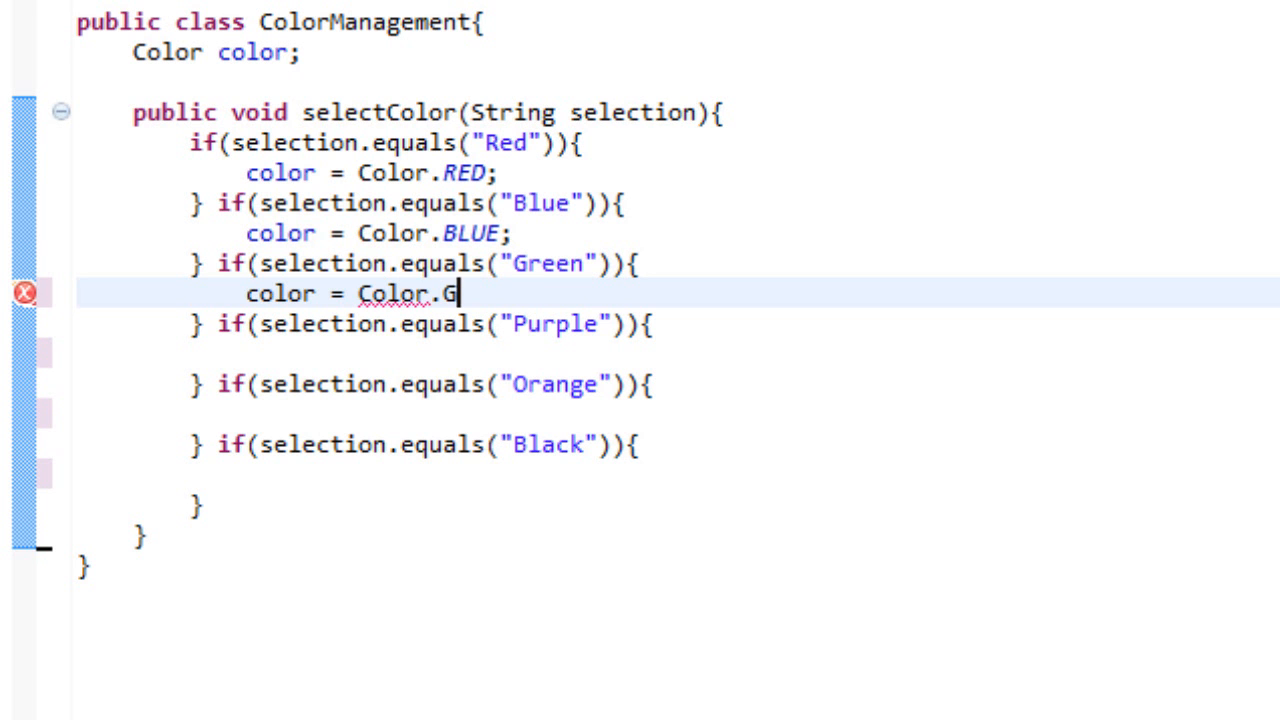
pyautogui.write('REEN;')
pyautogui.press('Return')
pyautogui.press('BackSpace')
pyautogui.press('BackSpace')
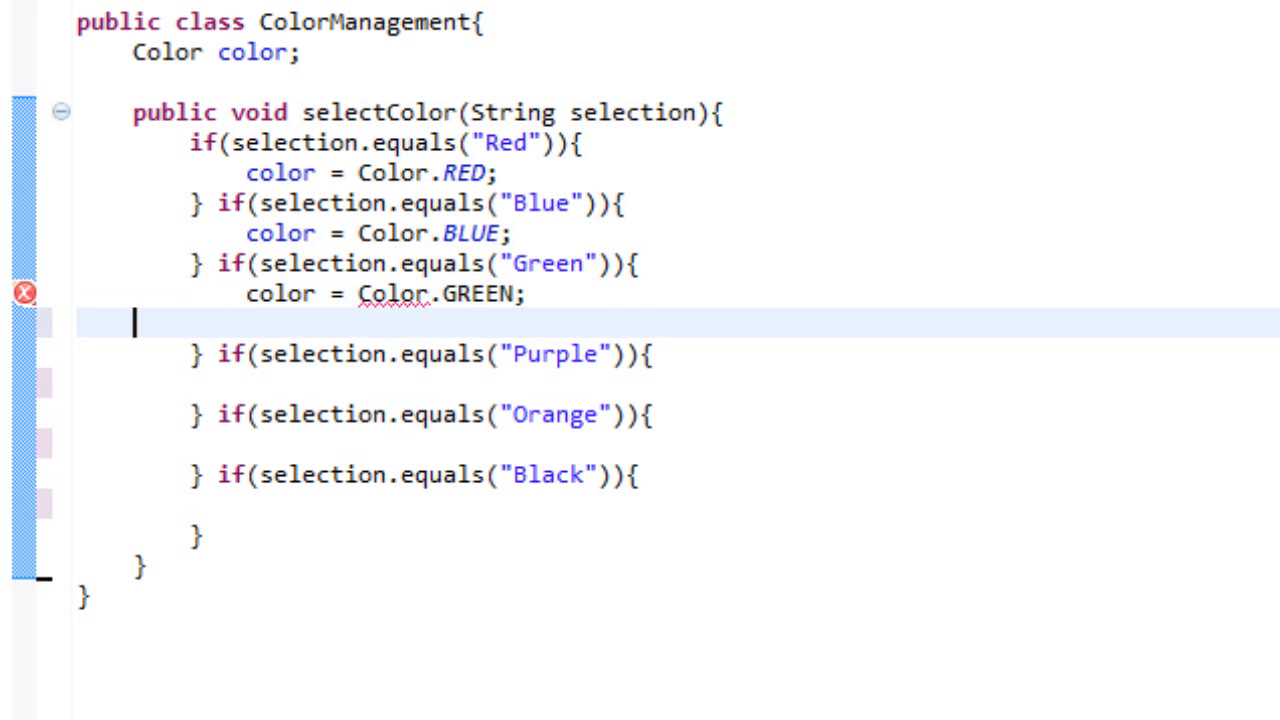
pyautogui.press('BackSpace')
pyautogui.press('Down')
# Assign color = Color.MAGENTA in the Purple branch and Color.ORANGE in the Orange branch.
pyautogui.press('End')
pyautogui.press('Return')
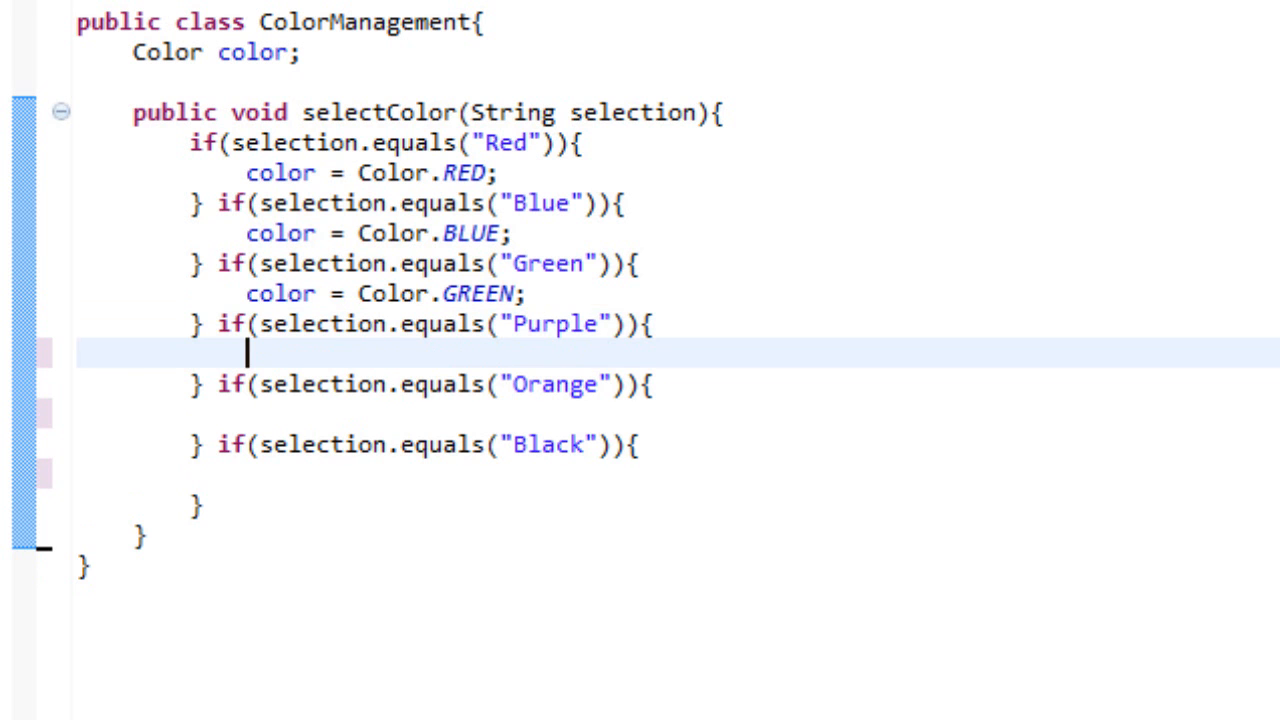
pyautogui.write('color =')
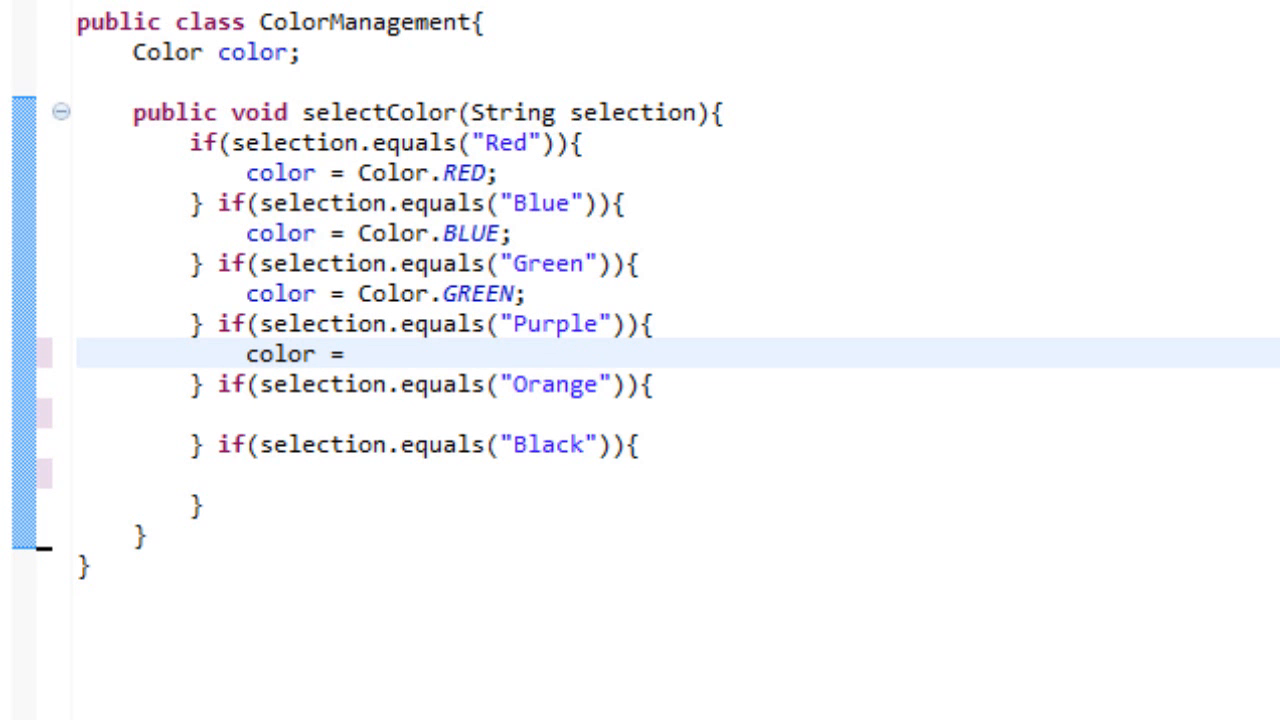
pyautogui.write('Color.M')
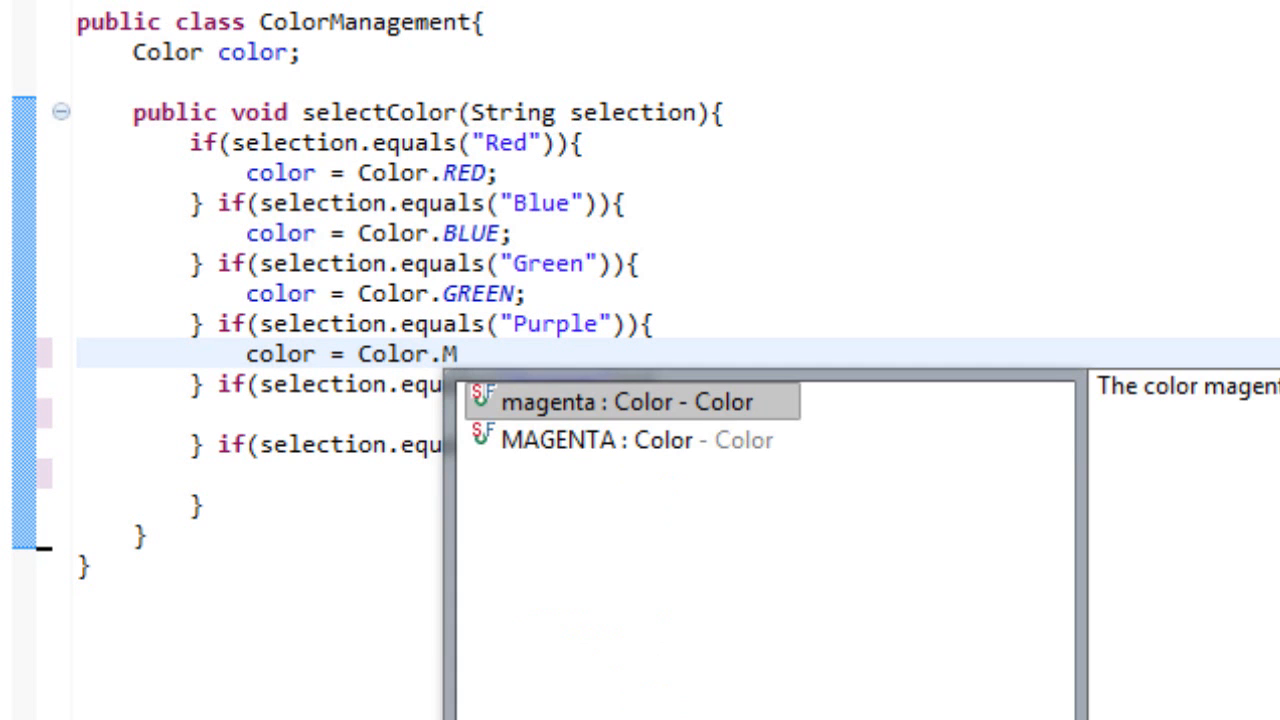
pyautogui.press('Down')
pyautogui.press('Return')
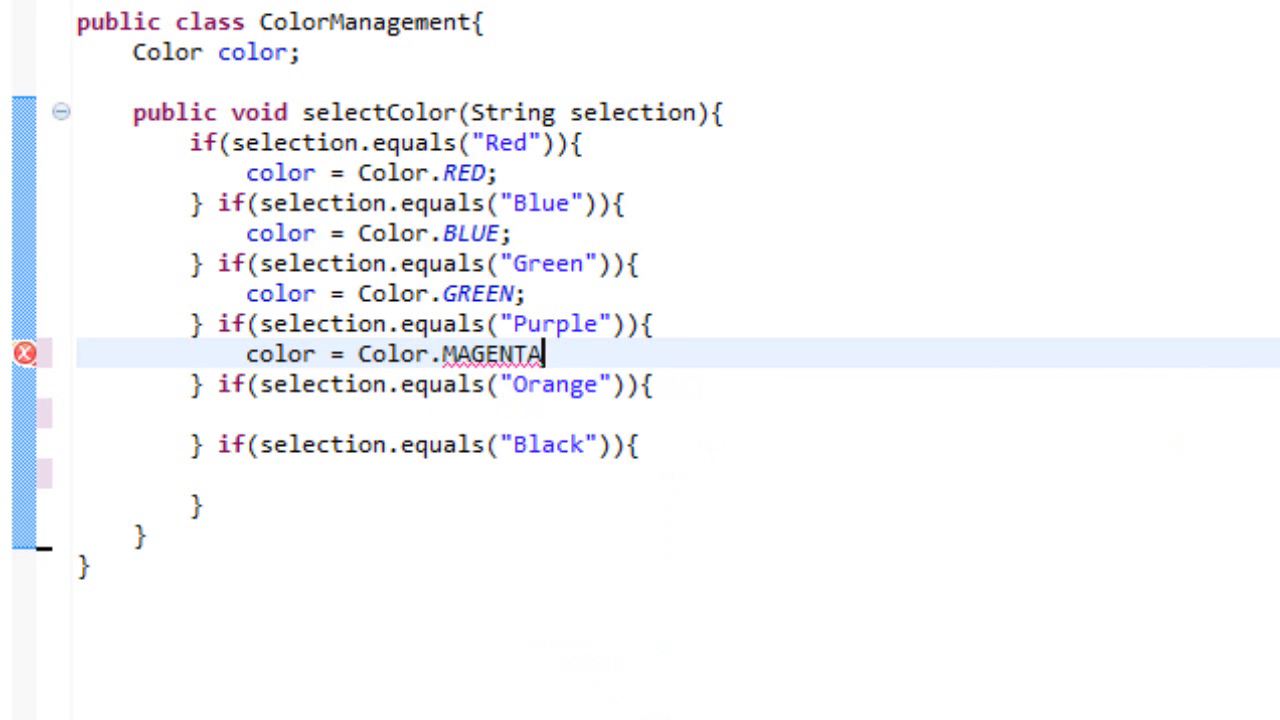
pyautogui.write('l;')
pyautogui.press('BackSpace')
pyautogui.press('BackSpace')
pyautogui.write(';')
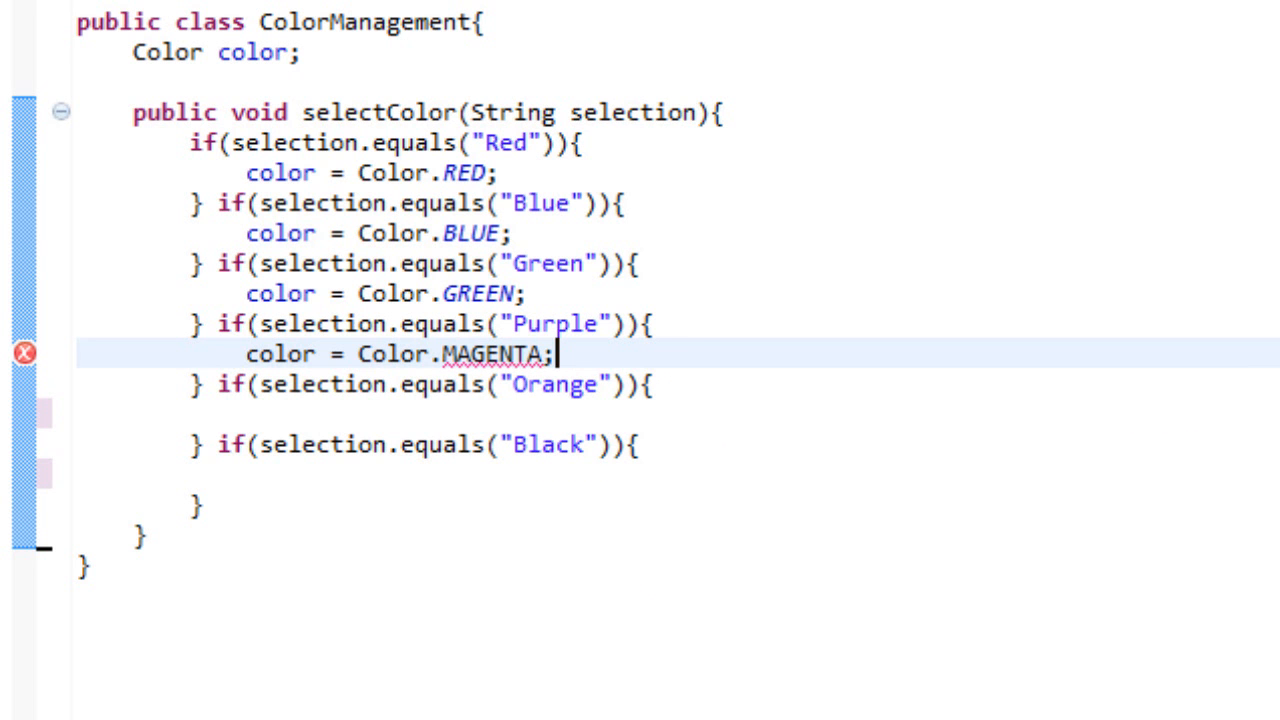
pyautogui.press('Down')
pyautogui.press('Down')
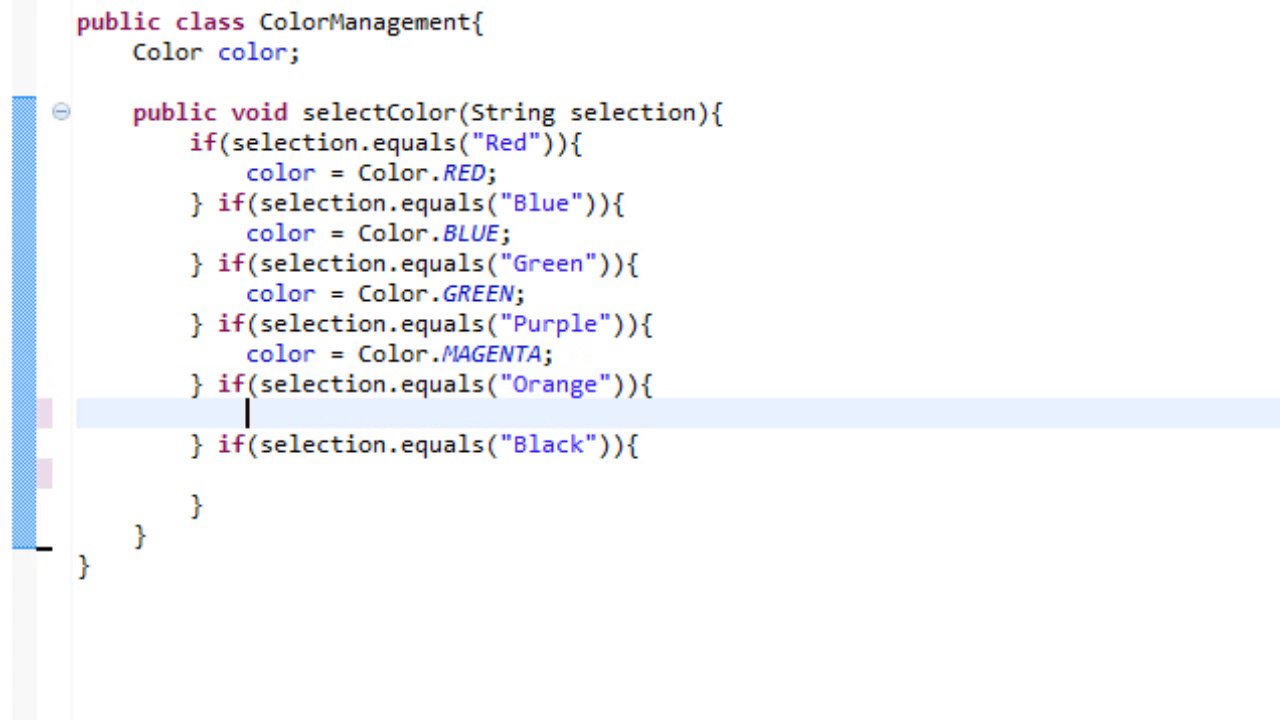
pyautogui.write('col')
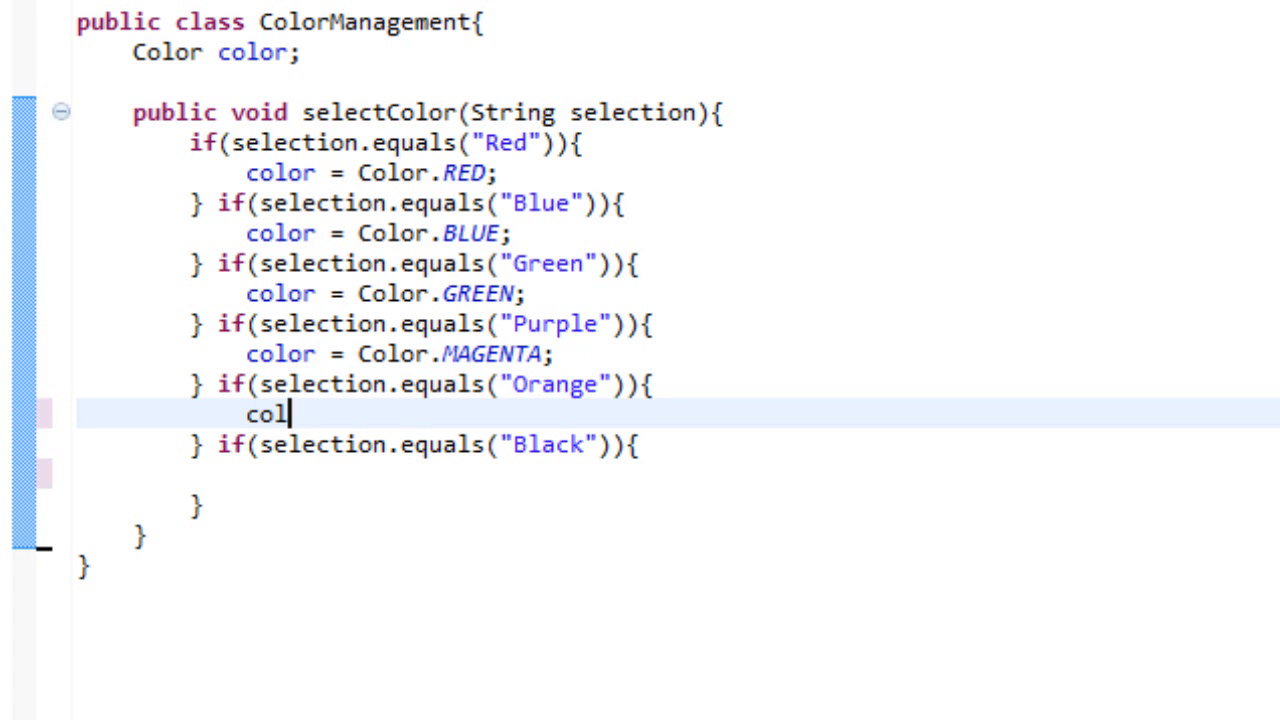
pyautogui.write('or')
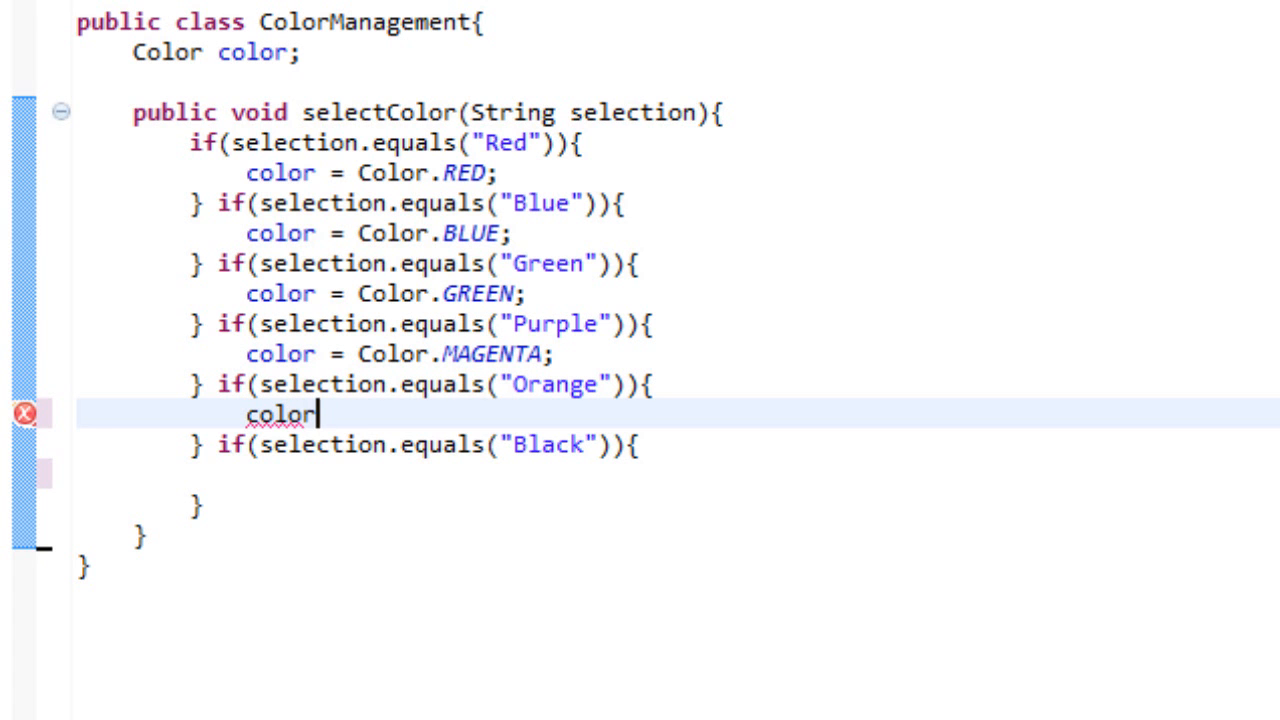
pyautogui.write(' = Colo')
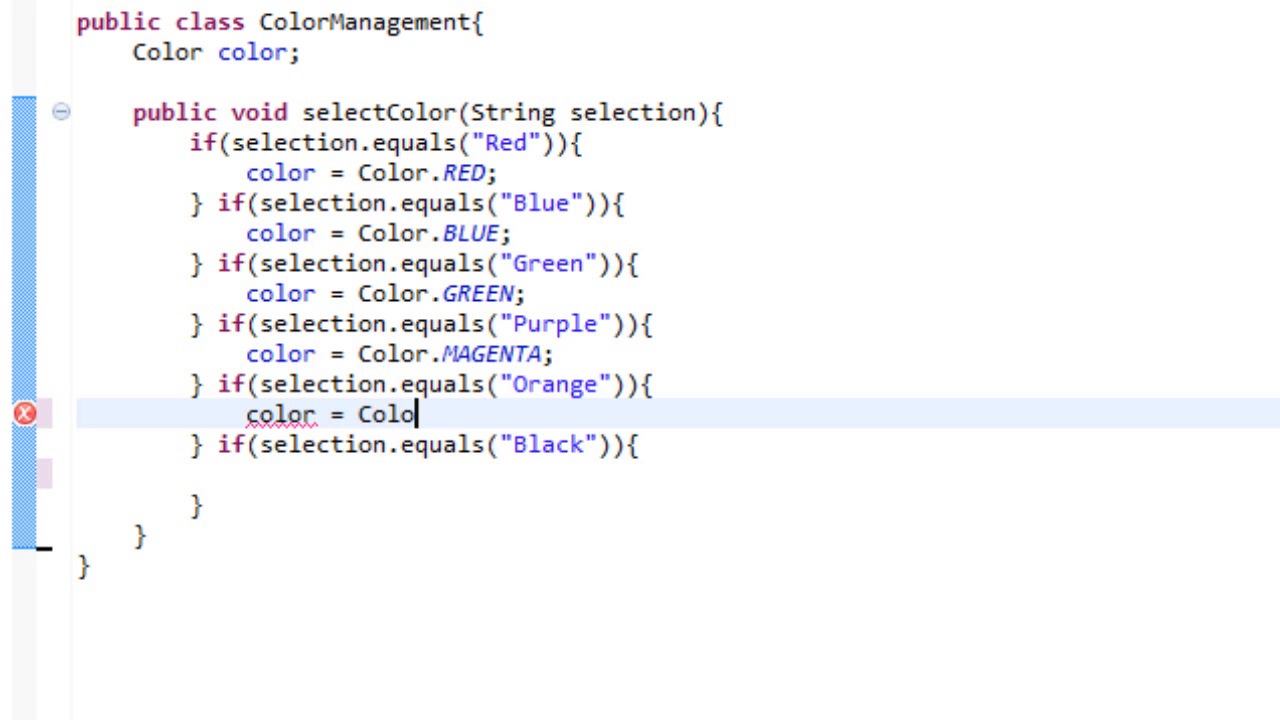
pyautogui.write('r.GO')
pyautogui.press('BackSpace')
pyautogui.press('BackSpace')
pyautogui.write('O')
pyautogui.write('RANGE;')
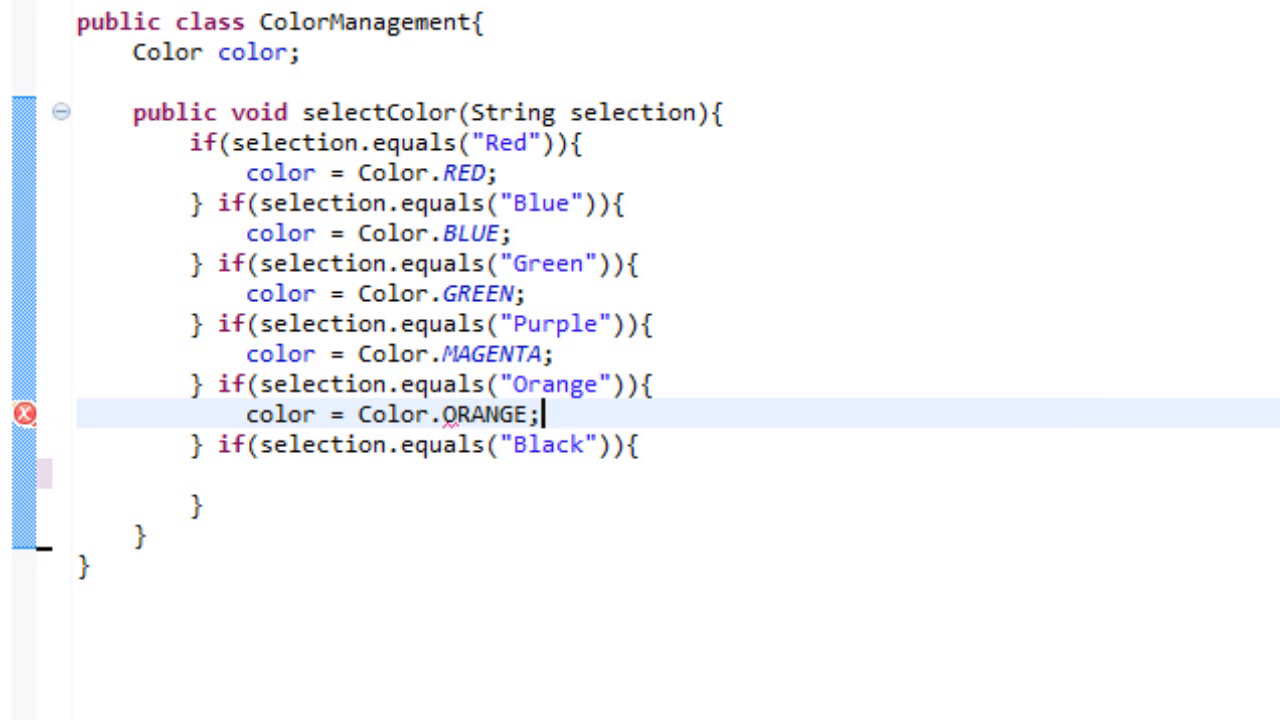
# Assign color = Color.BLACK in the Black branch, fixing the mistyped equals sign.
pyautogui.click(545, 445)
pyautogui.press('End')
pyautogui.press('Return')
pyautogui.write('color - ')
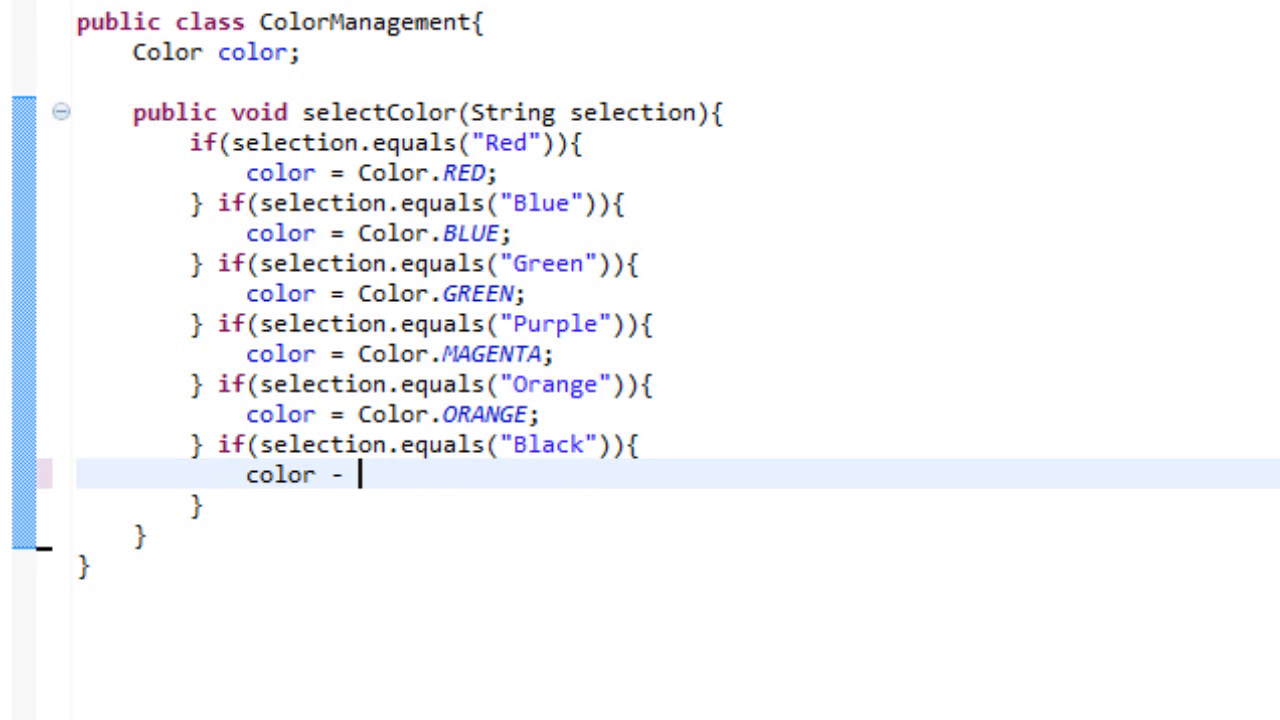
pyautogui.press('BackSpace')
pyautogui.press('BackSpace')
pyautogui.write('= Color.BL')
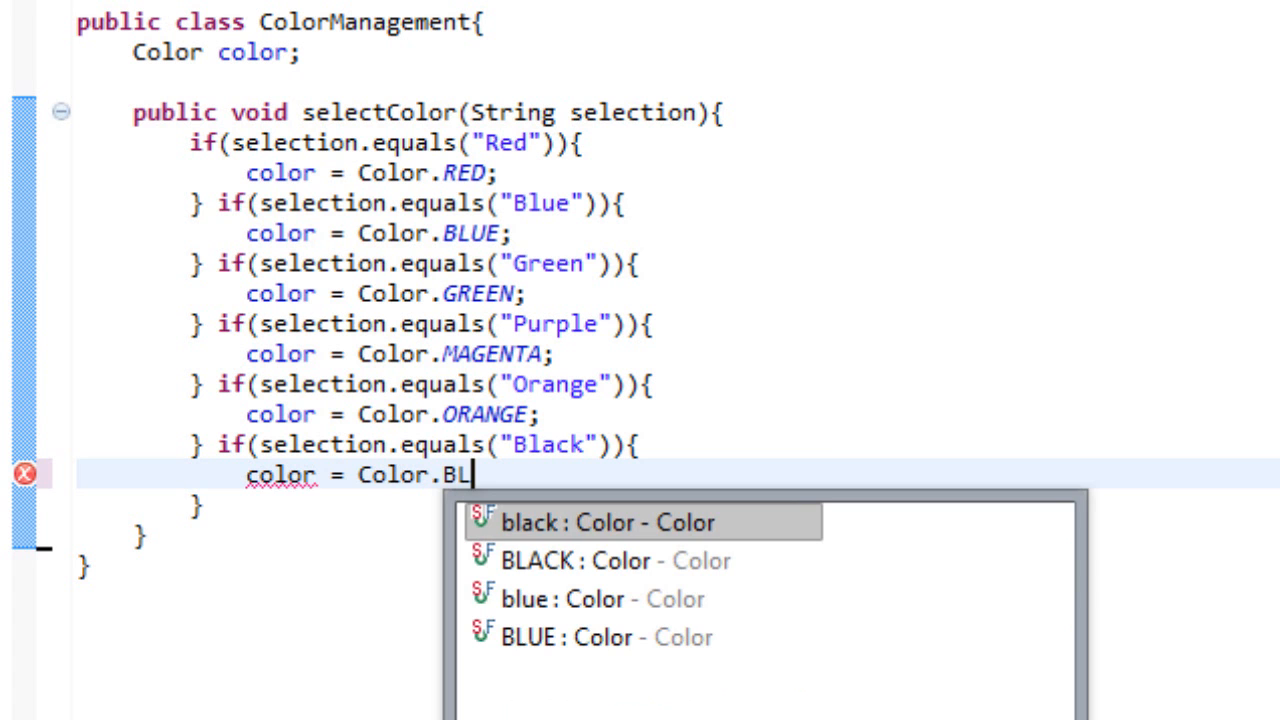
pyautogui.press('Down')
pyautogui.press('Return')
pyautogui.write(';')
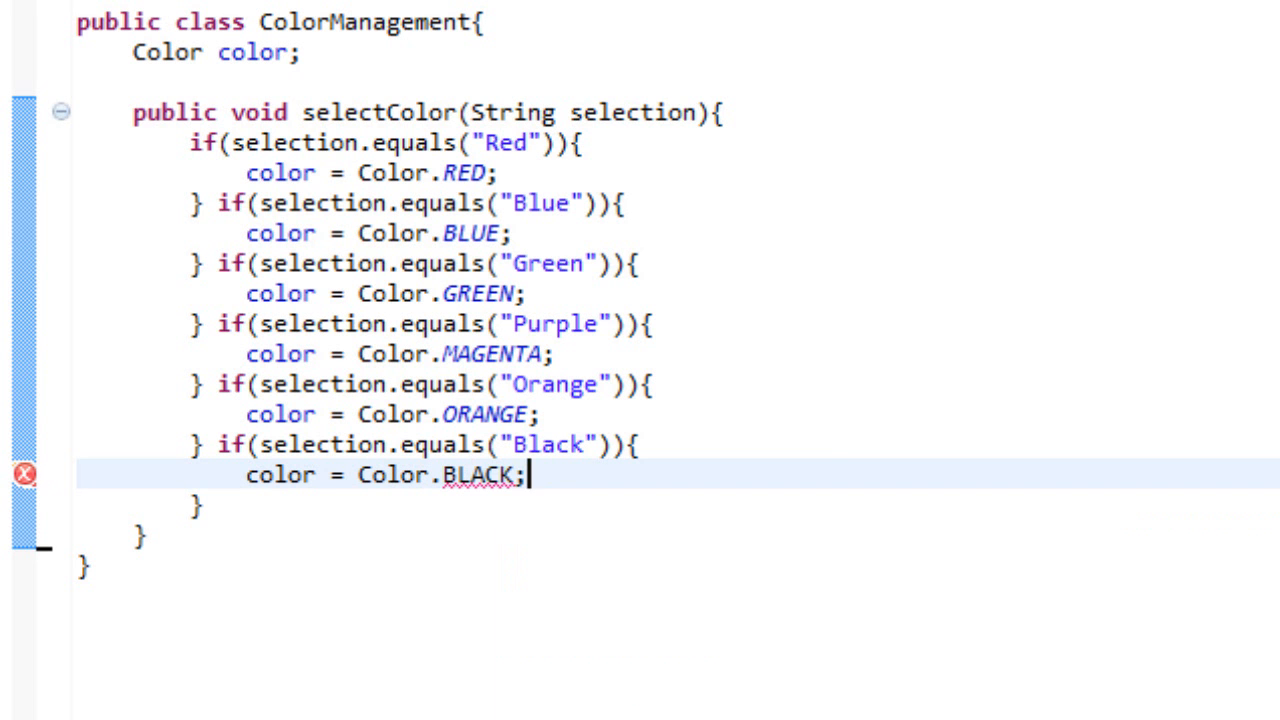
pyautogui.press('Down')
pyautogui.press('Down')
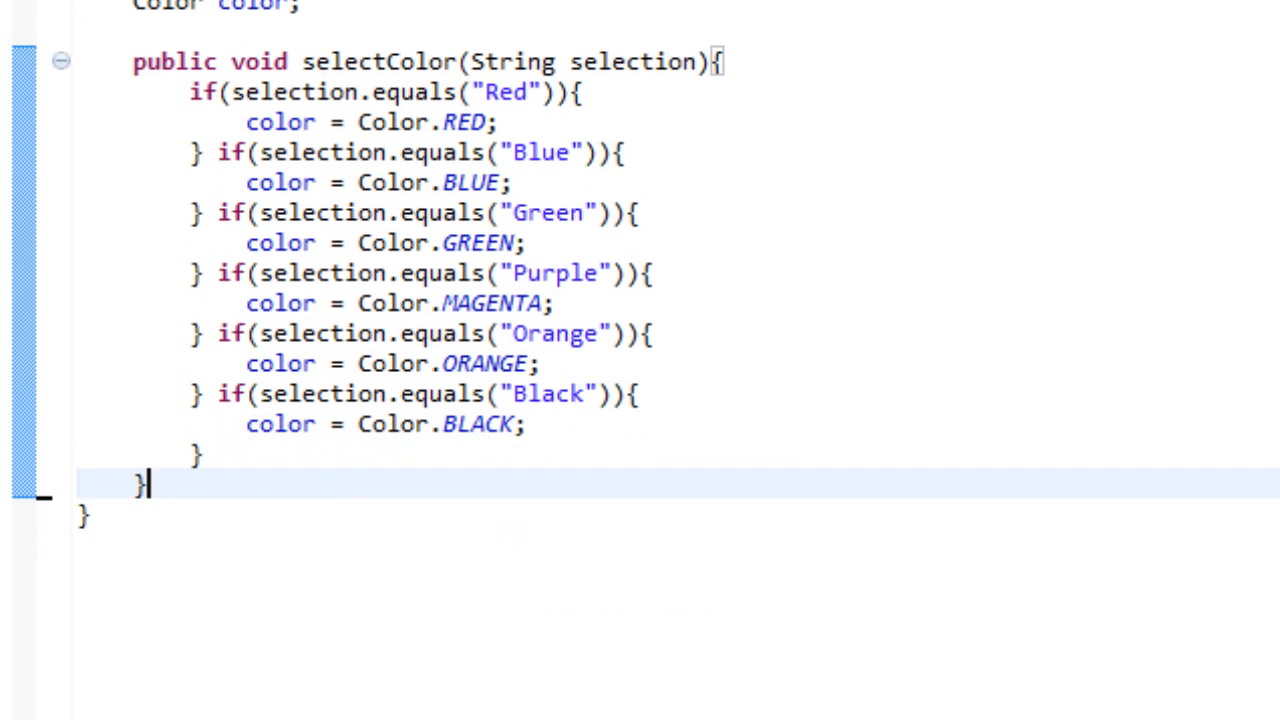
pyautogui.scroll(-3, 640, 360)
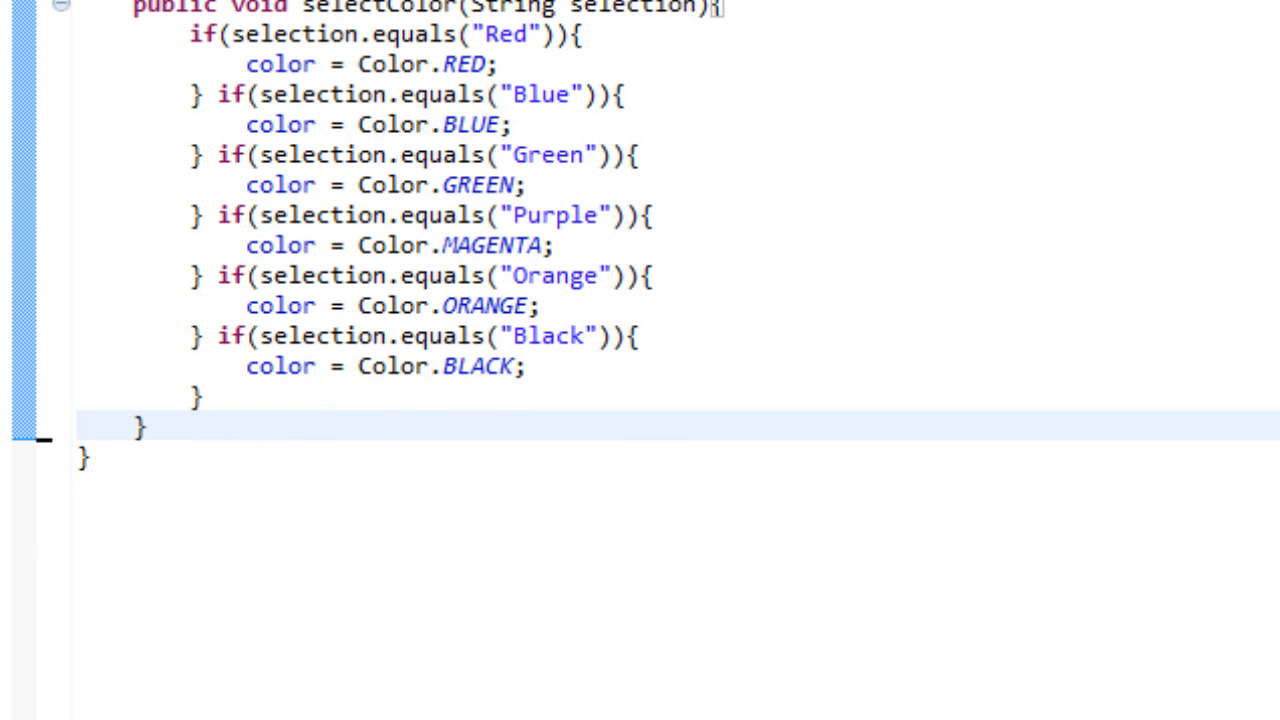
# Add a blank line after selectColor's closing brace for a new method.
pyautogui.press('Return')
pyautogui.press('Return')
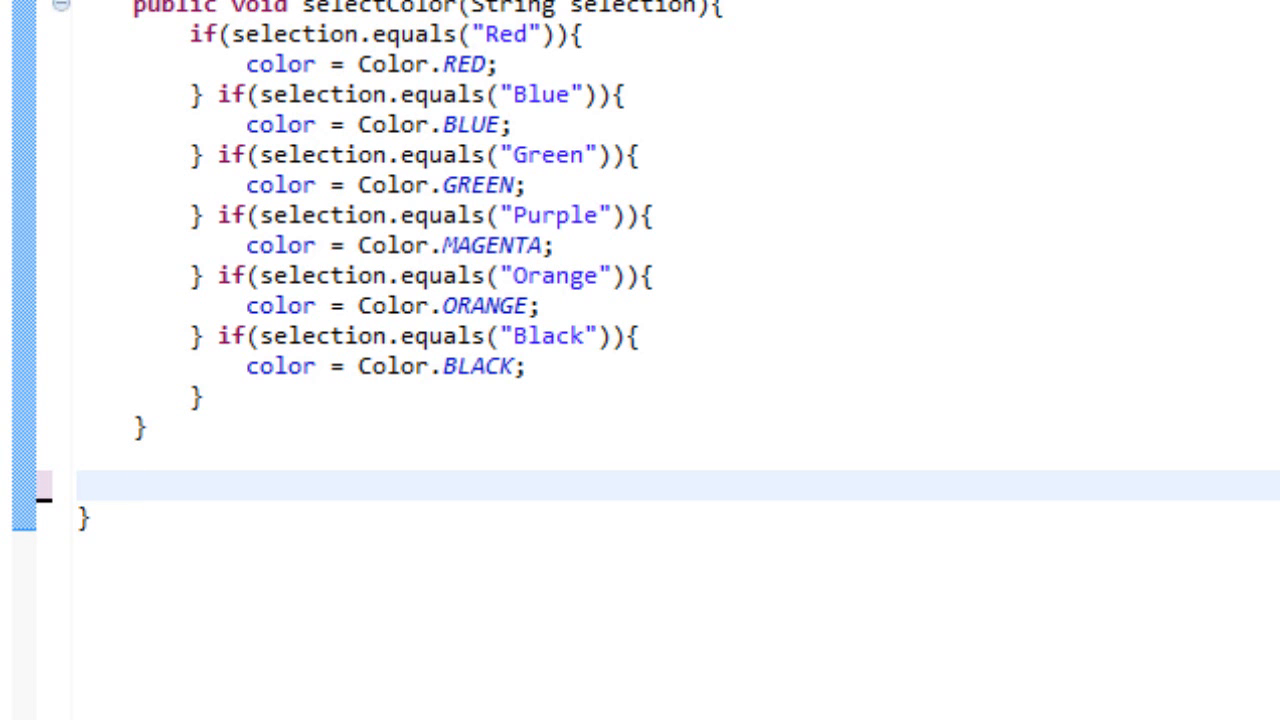
pyautogui.write('p')
pyautogui.write('ublic Vol')
# Add a public Color getColor() method whose body is 'return color;', correcting typos along the way.
pyautogui.press('BackSpace')
pyautogui.press('BackSpace')
pyautogui.press('BackSpace')
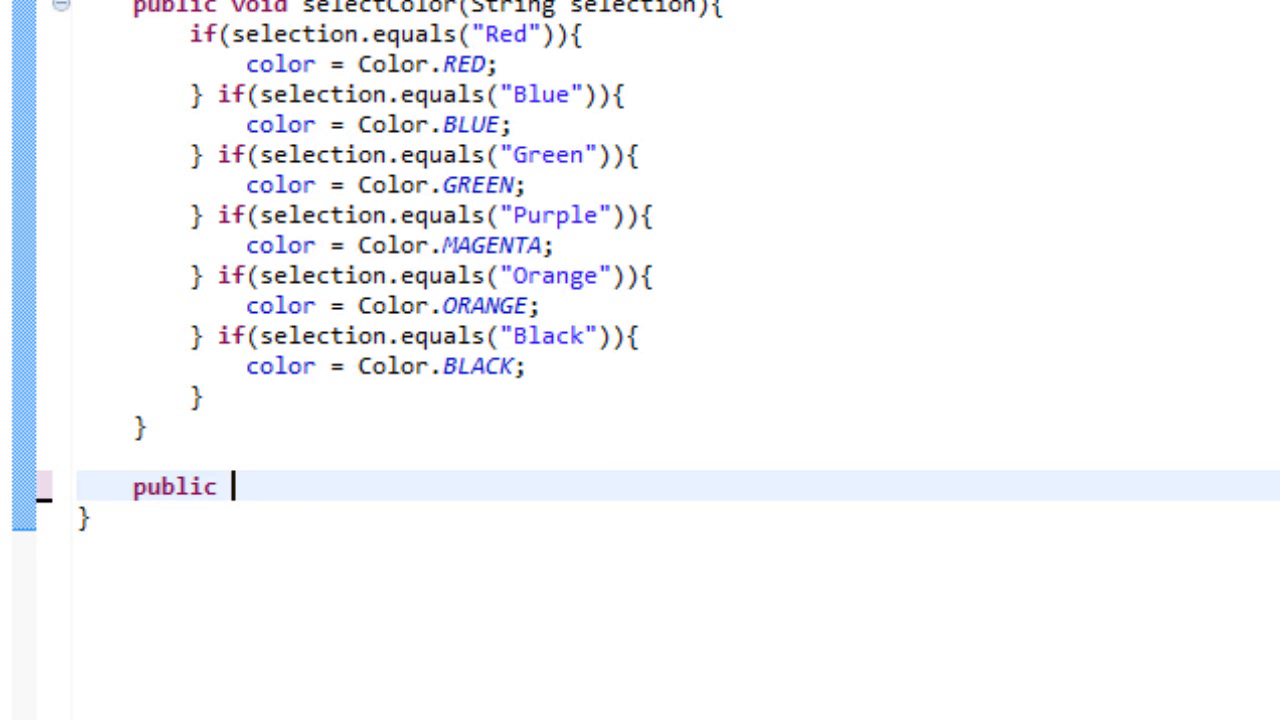
pyautogui.write('COlor')
pyautogui.press('BackSpace')
pyautogui.press('BackSpace')
pyautogui.press('BackSpace')
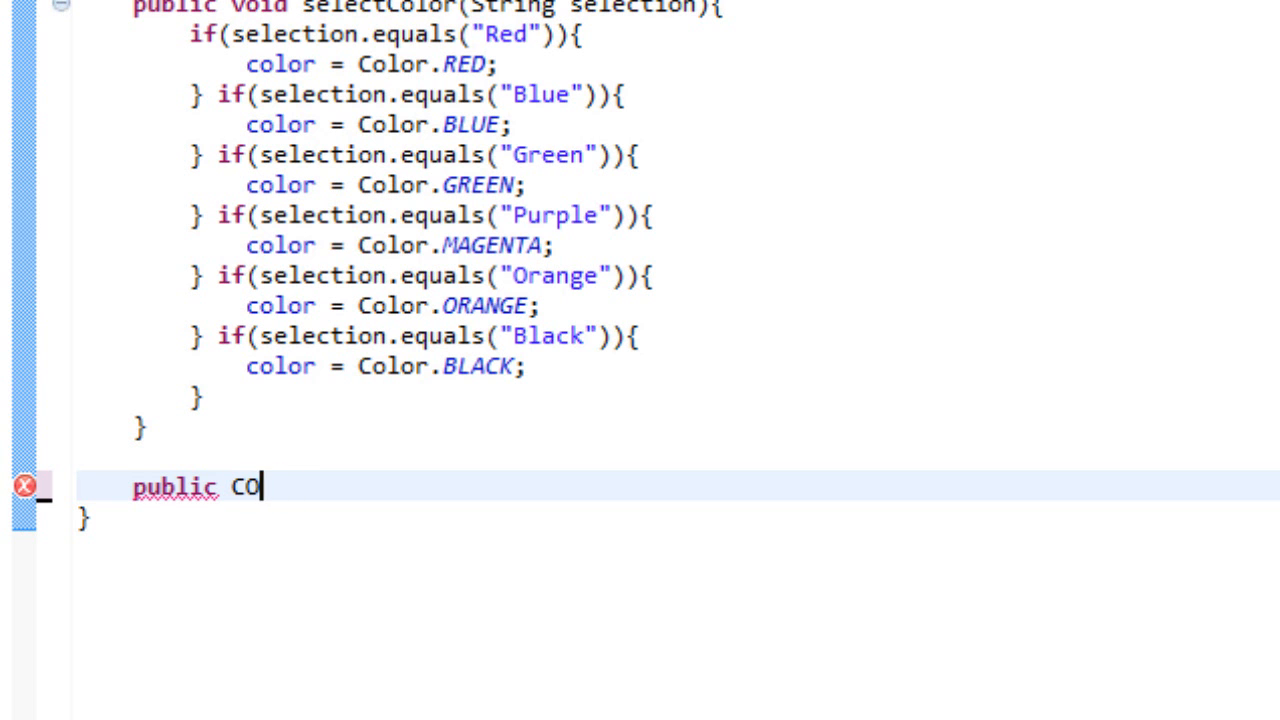
pyautogui.press('BackSpace')
pyautogui.write('olor ')
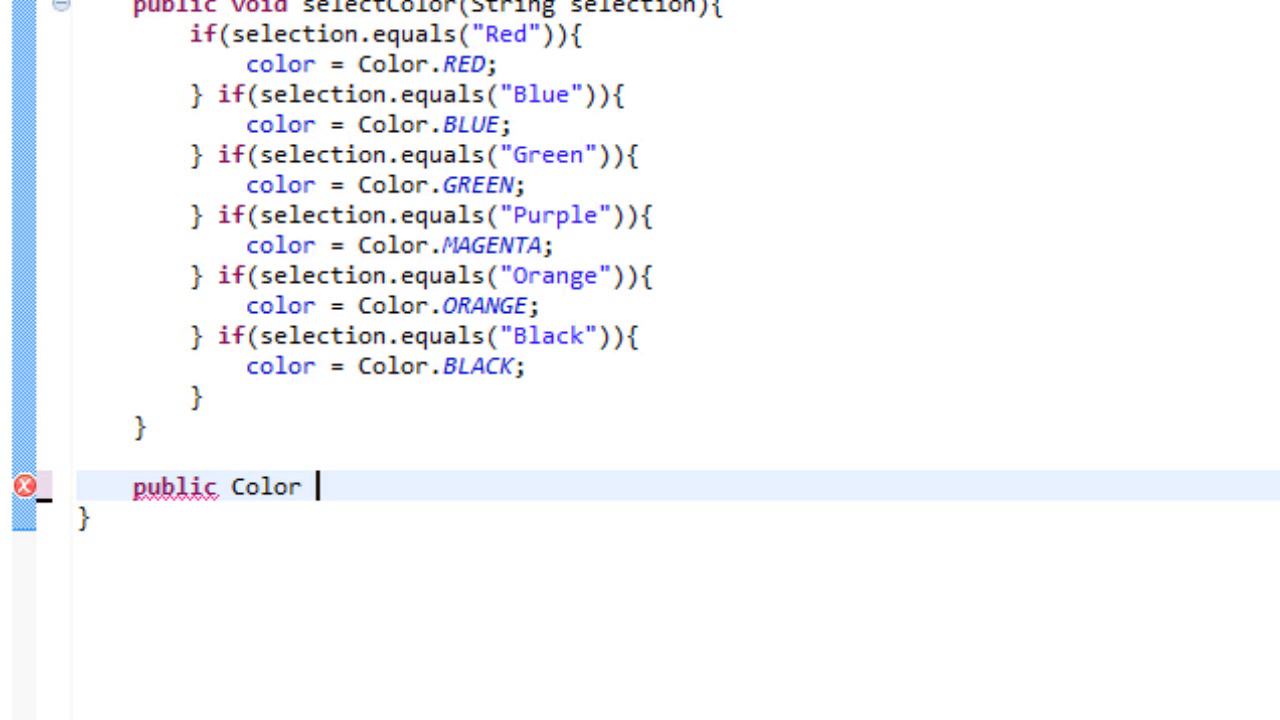
pyautogui.write('getColo')
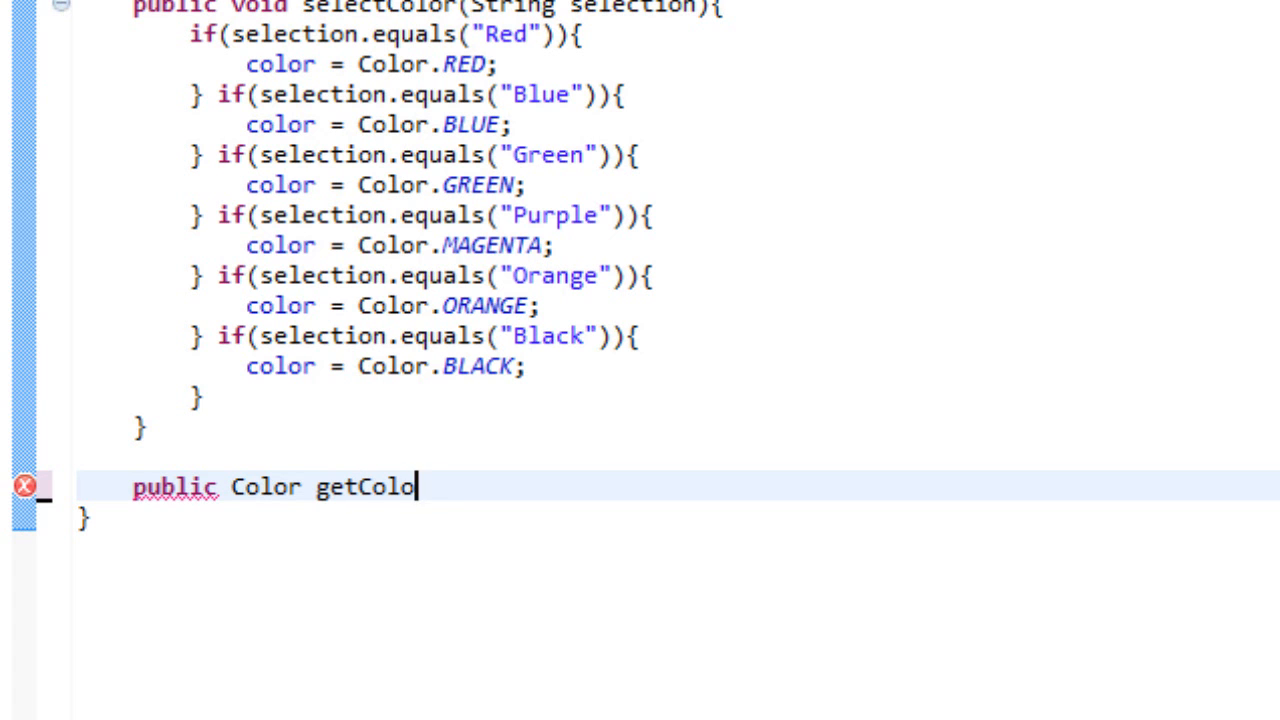
pyautogui.write('r(){')
pyautogui.press('Return')
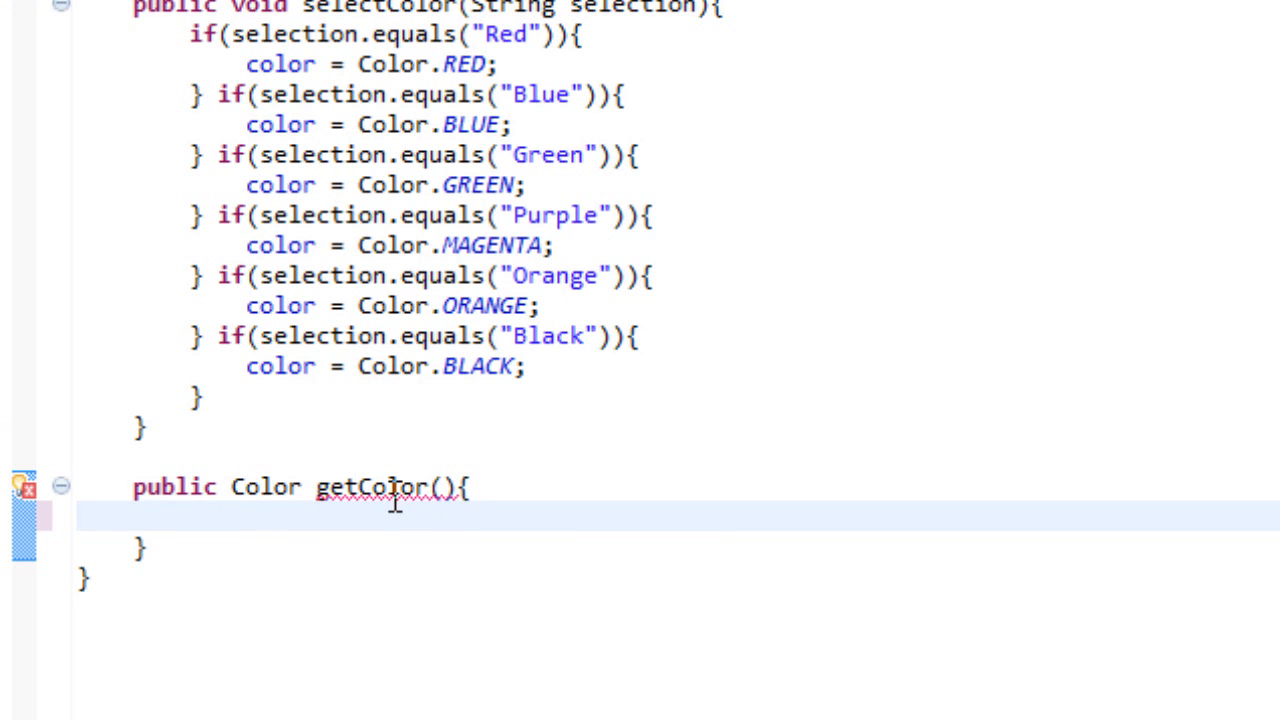
pyautogui.moveTo(370, 487)
pyautogui.write('ret')
pyautogui.write('ru')
pyautogui.press('BackSpace')
pyautogui.press('BackSpace')
pyautogui.write('urn col')
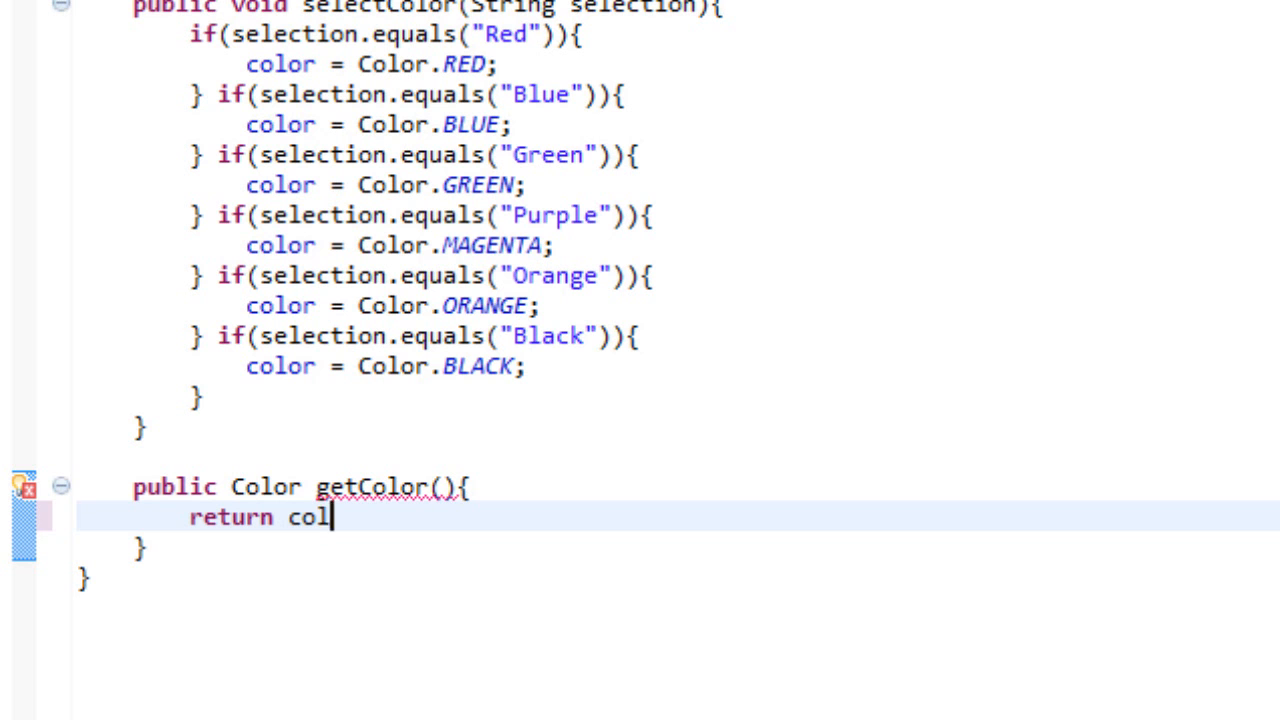
pyautogui.write('or;')
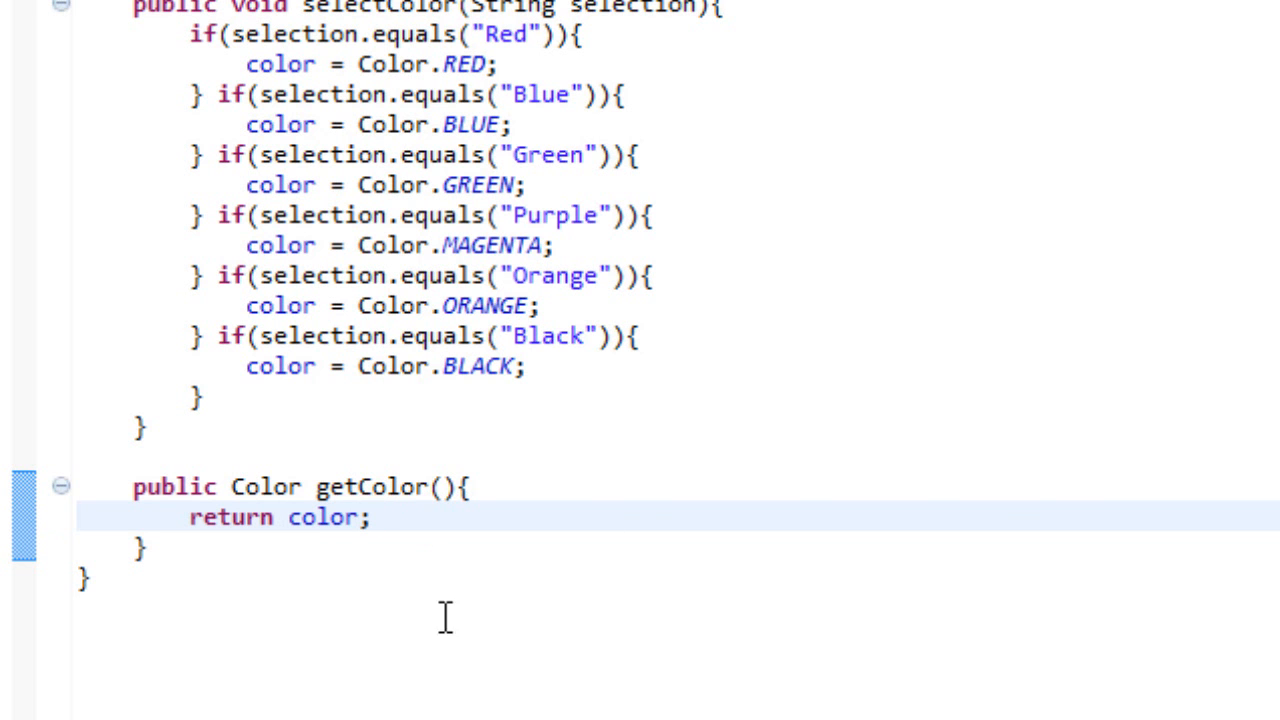